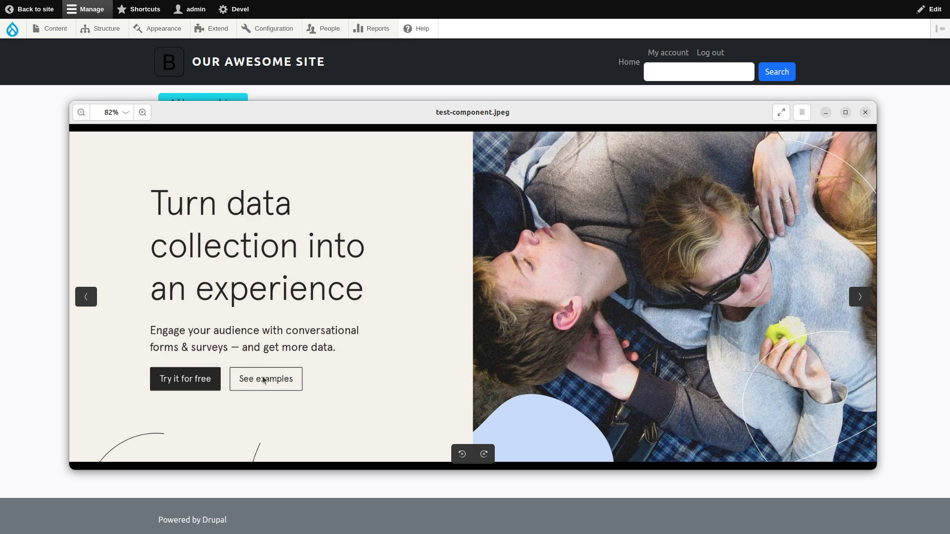
# Step: Drag the test-component.jpeg viewer window off screen to uncover the Paragraphs types page
pyautogui.moveTo(503, 116); pyautogui.dragTo(0, 153)
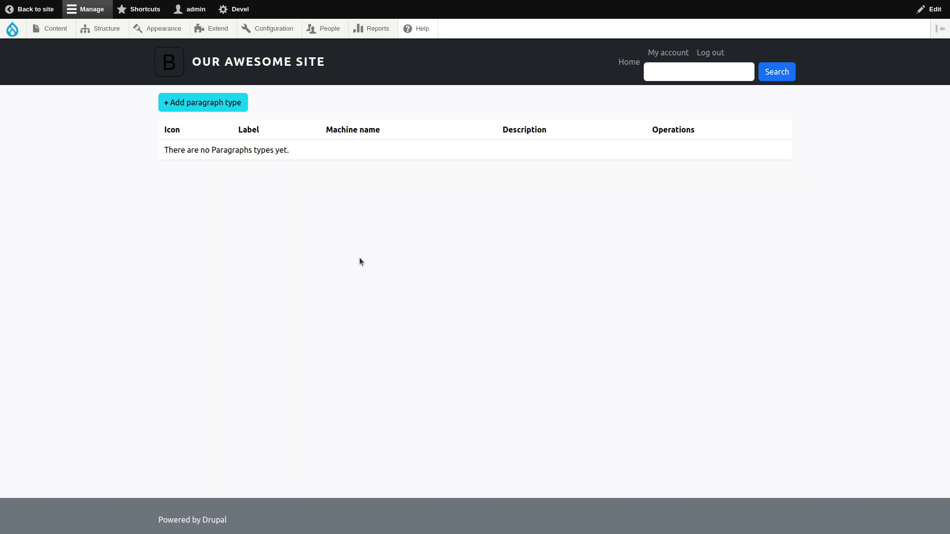
# Step: Open the Add Themr Component form from Structure > Themr Components
pyautogui.moveTo(102, 36)
pyautogui.moveTo(120, 190)
pyautogui.moveTo(129, 232)
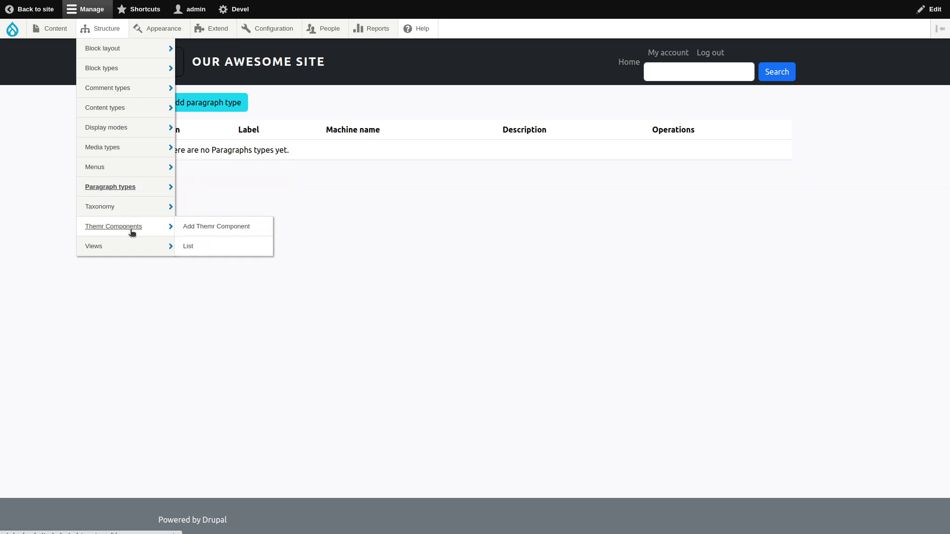
pyautogui.click(246, 230)
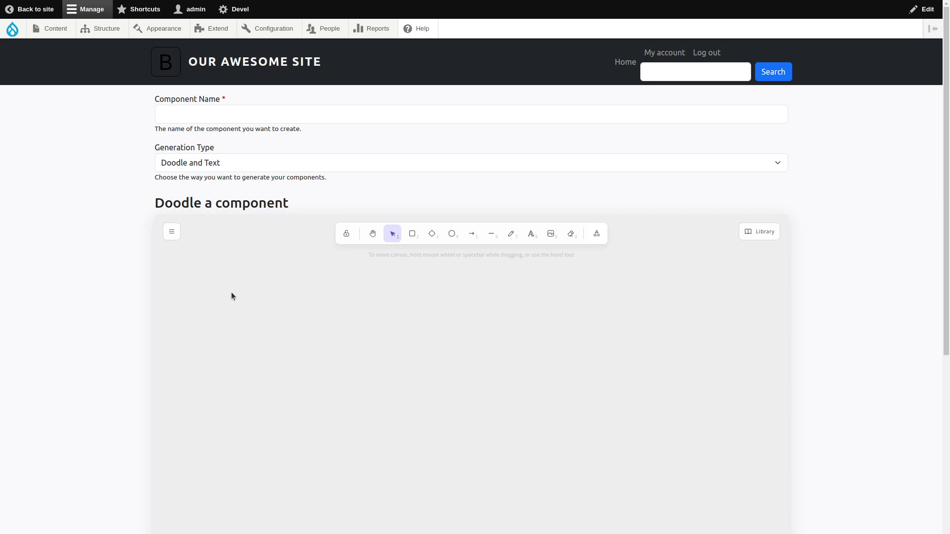
# Step: Sketch a rectangle, then switch Generation Type to From Image and name it Hero Component
pyautogui.click(412, 234)
pyautogui.moveTo(297, 300); pyautogui.dragTo(667, 427)
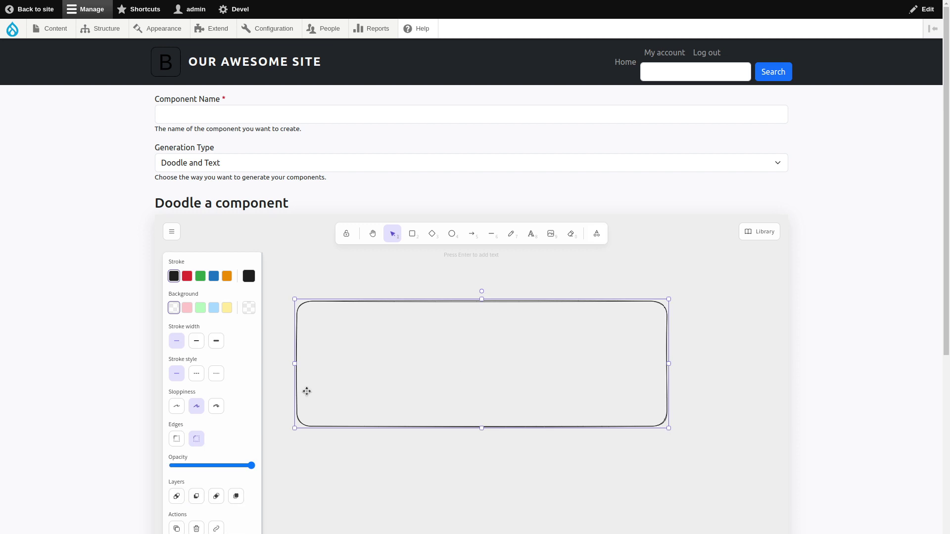
pyautogui.click(213, 162)
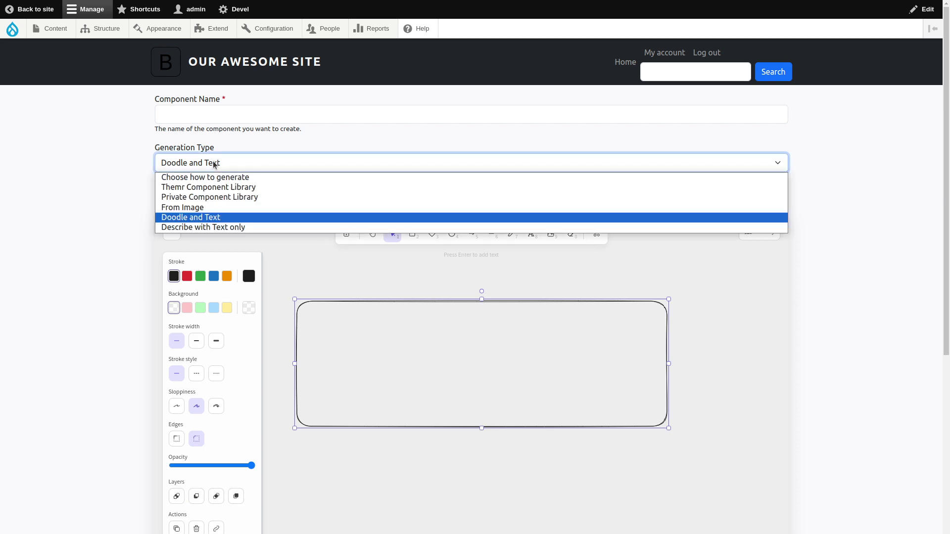
pyautogui.click(210, 206)
pyautogui.click(216, 117)
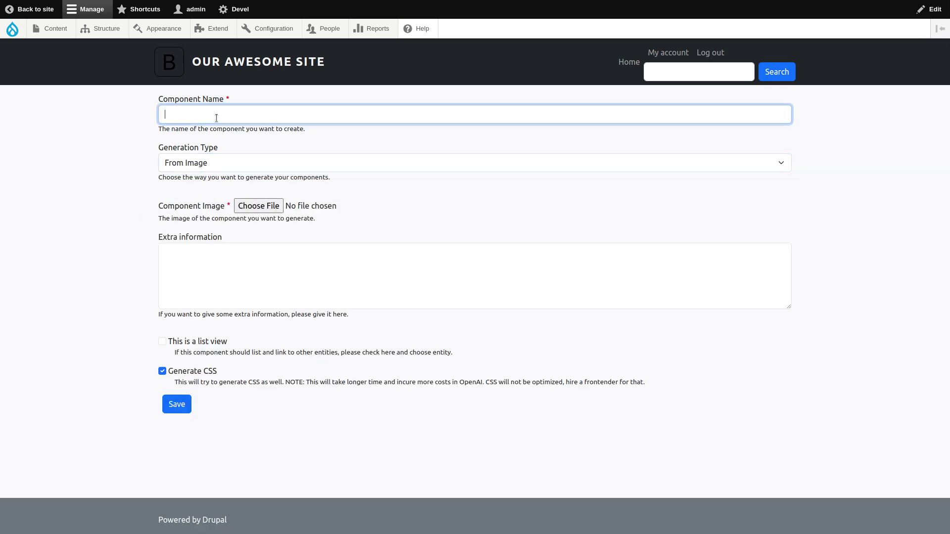
pyautogui.write('Hero Component')
# Step: Choose test-component.jpeg as the source image and generate the component
pyautogui.click(264, 206)
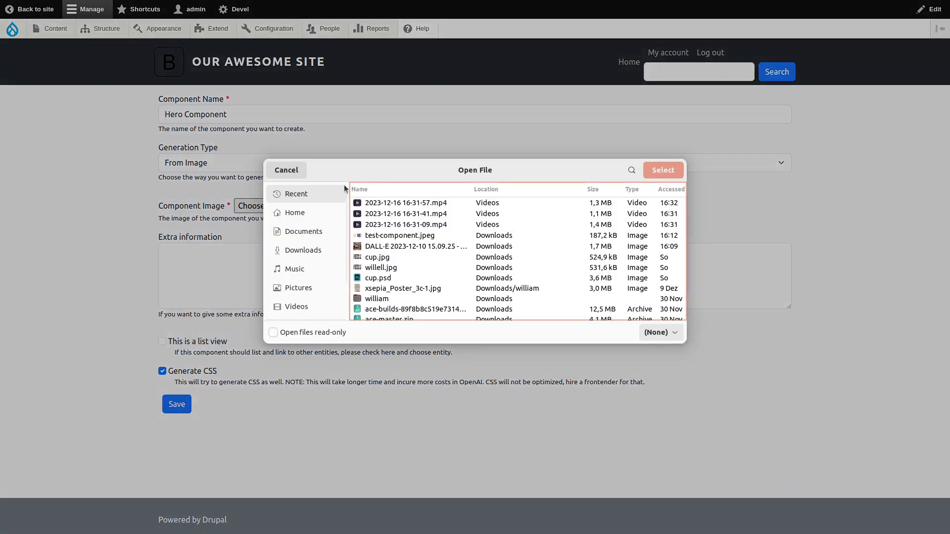
pyautogui.doubleClick(417, 235)
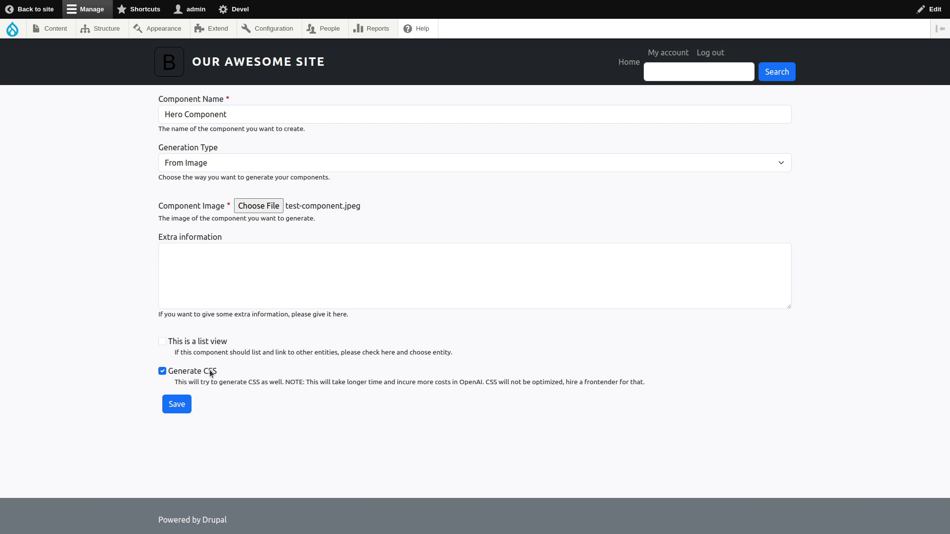
pyautogui.click(175, 406)
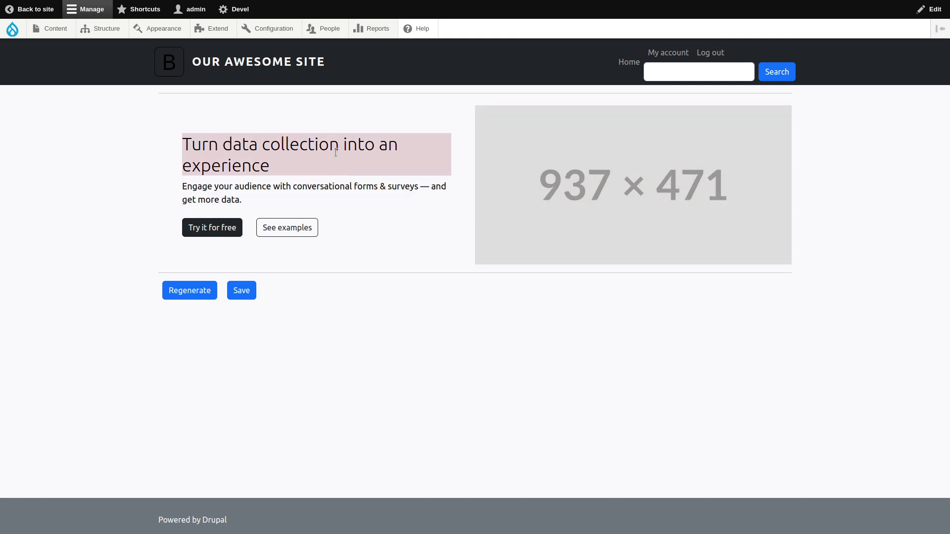
# Step: Give the hero heading a Flip Right on-scroll animation and preview it
pyautogui.rightClick(232, 162)
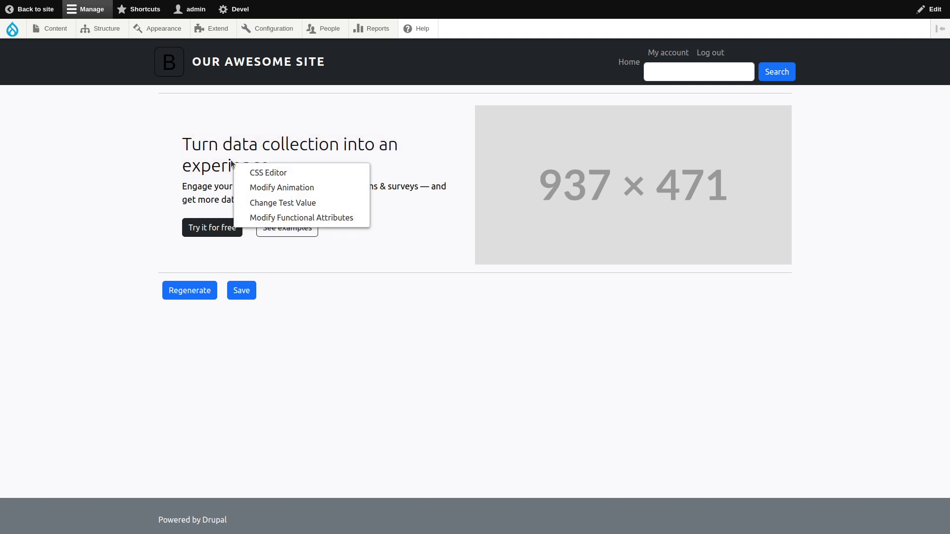
pyautogui.click(262, 188)
pyautogui.click(839, 105)
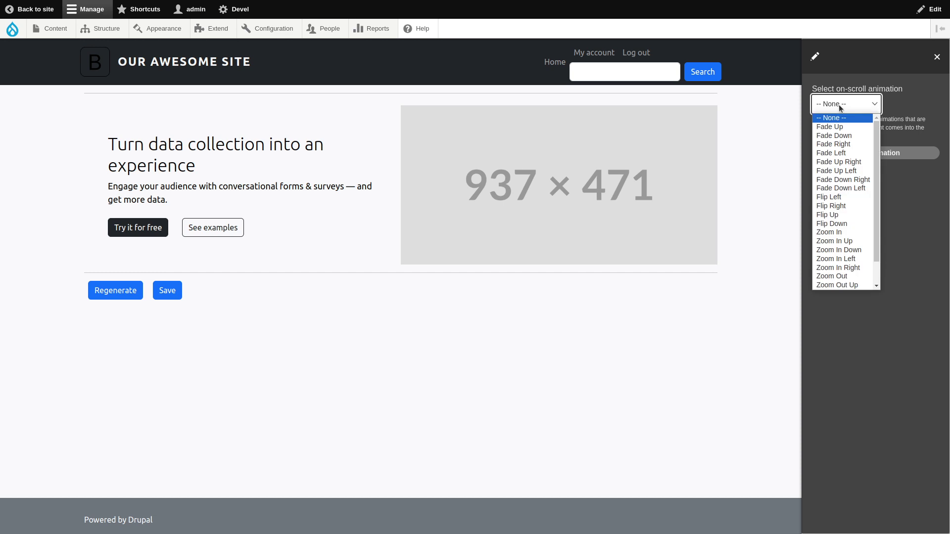
pyautogui.click(850, 205)
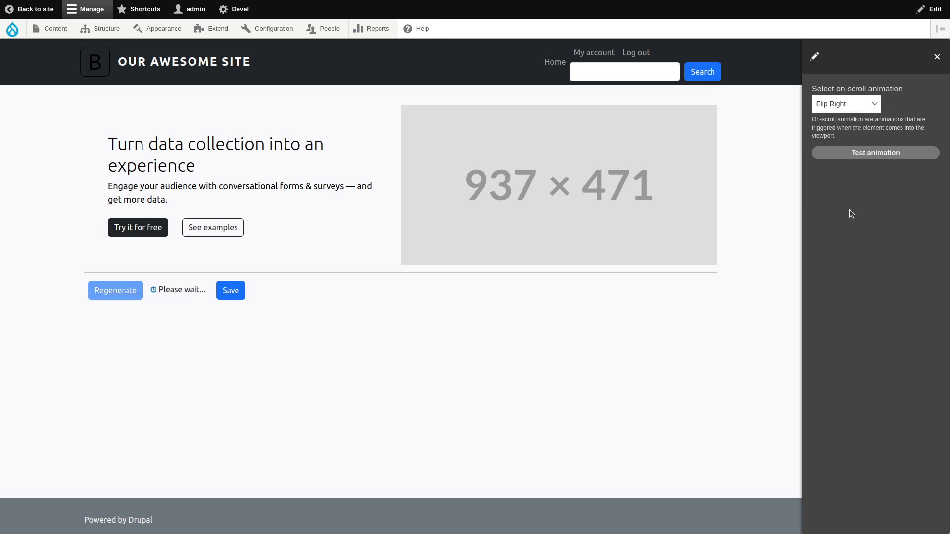
pyautogui.click(875, 158)
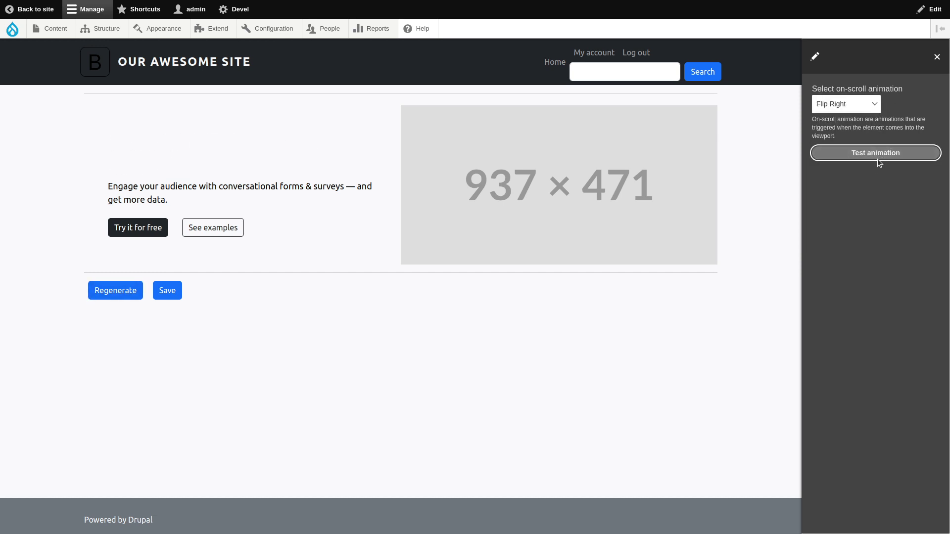
pyautogui.click(937, 56)
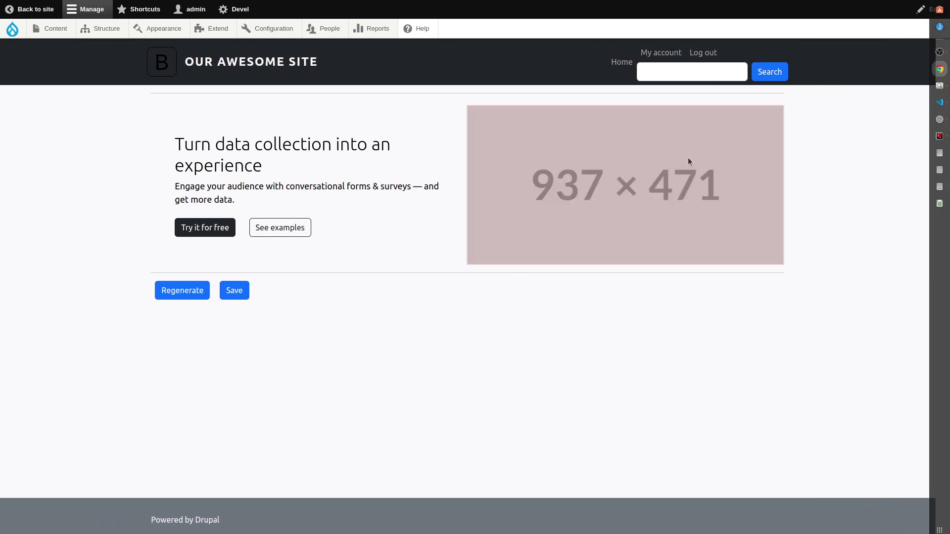
# Step: Change the heading's CSS colour to #007700 and apply it with Test CSS Direct
pyautogui.click(328, 151)
pyautogui.click(346, 157)
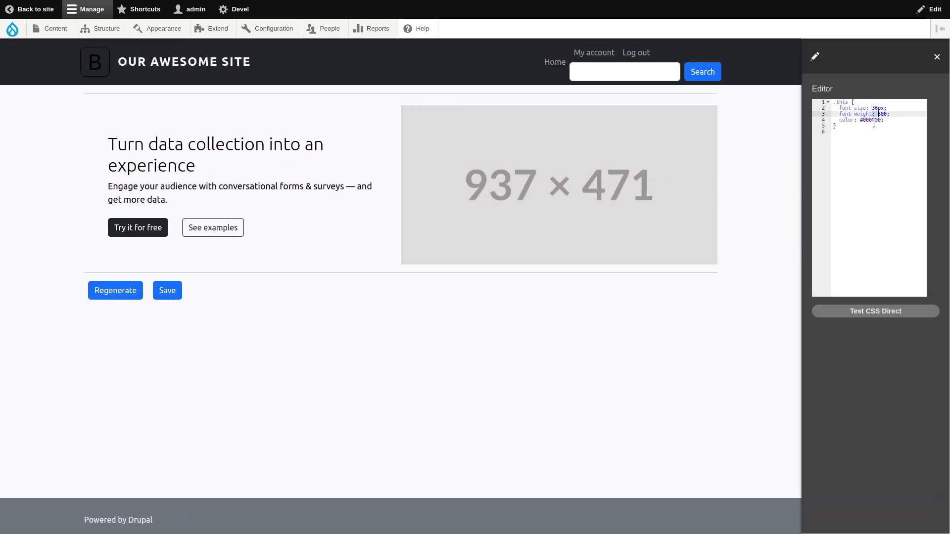
pyautogui.keyDown('shift'); pyautogui.click(874, 125); pyautogui.keyUp('shift')
pyautogui.doubleClick(874, 119)
pyautogui.write('007700')
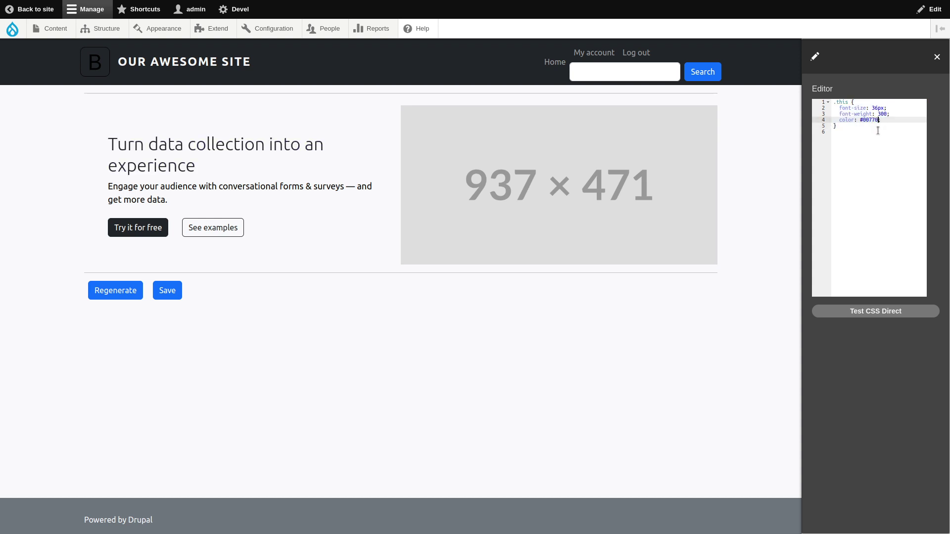
pyautogui.click(910, 310)
pyautogui.click(936, 57)
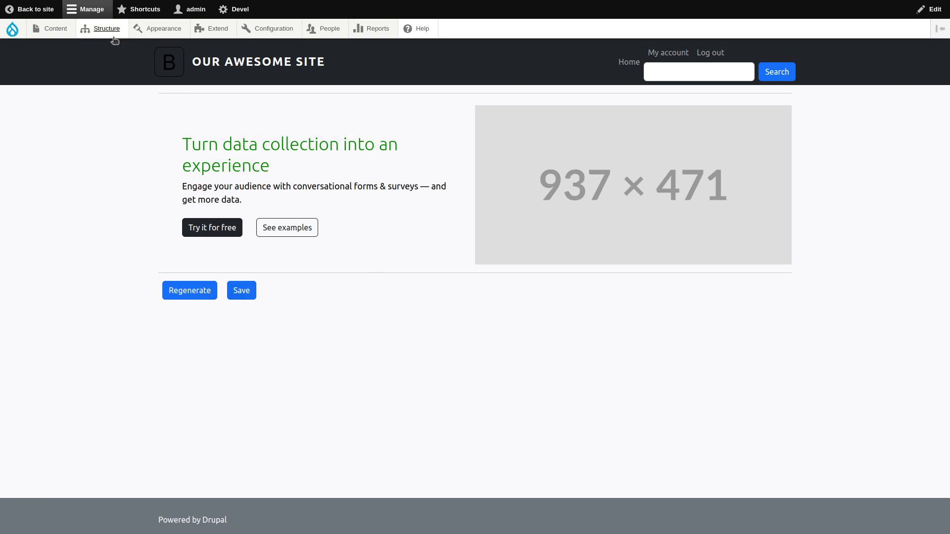
# Step: Review Hero Component's Manage fields, Manage form display and Manage display pages
pyautogui.moveTo(104, 30)
pyautogui.click(119, 186)
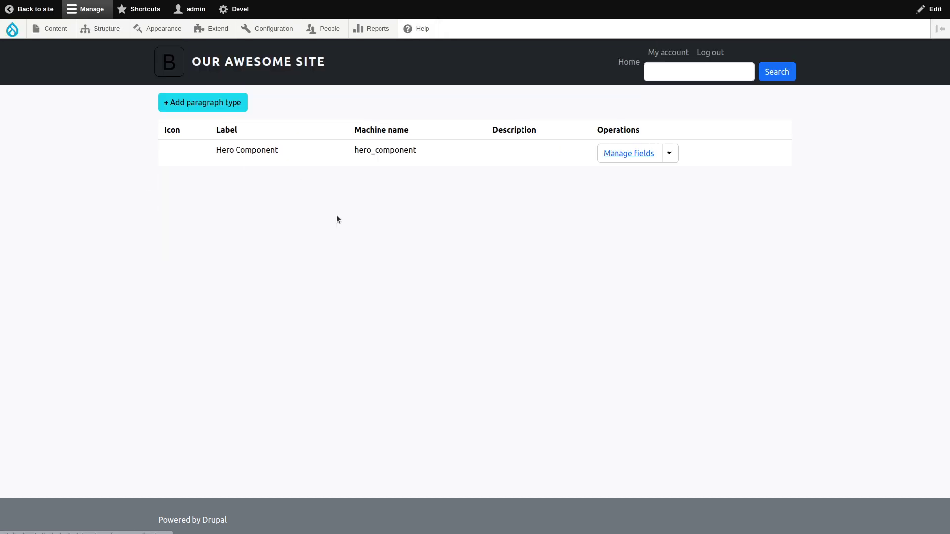
pyautogui.click(643, 154)
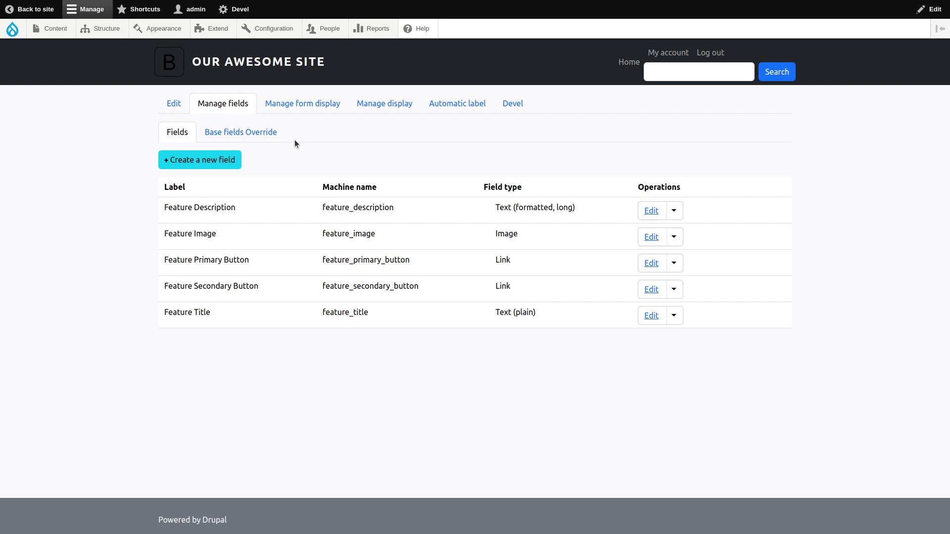
pyautogui.click(320, 102)
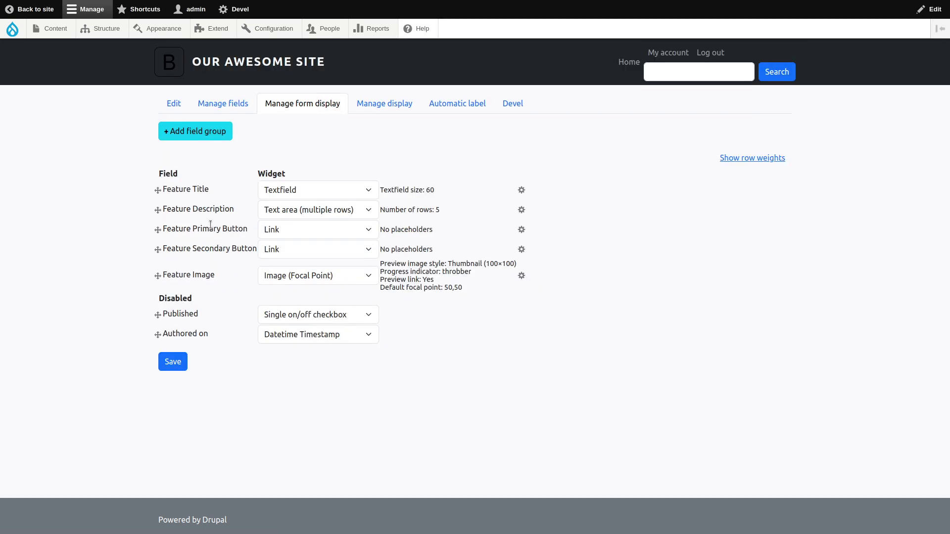
pyautogui.click(382, 110)
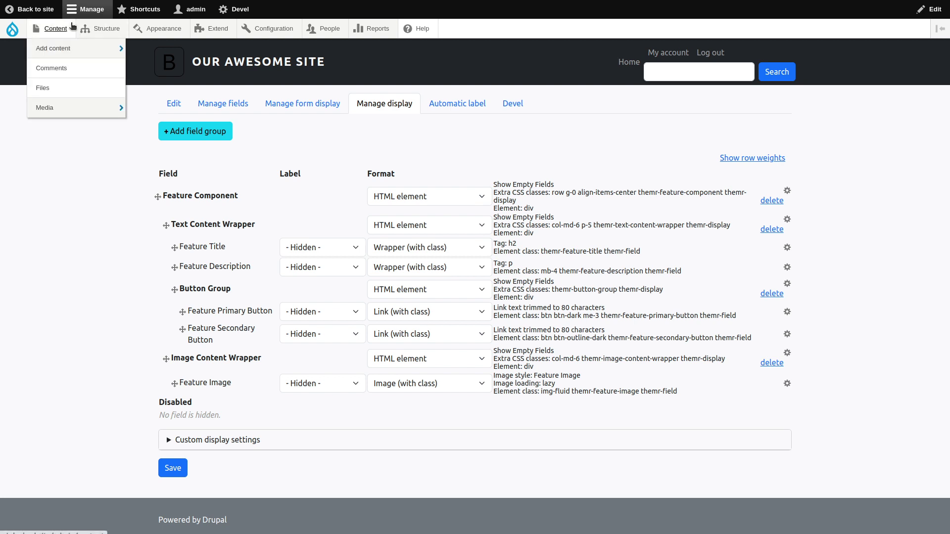
# Step: Edit and save the Layout Test content type's Layout field settings
pyautogui.moveTo(99, 29)
pyautogui.moveTo(126, 108)
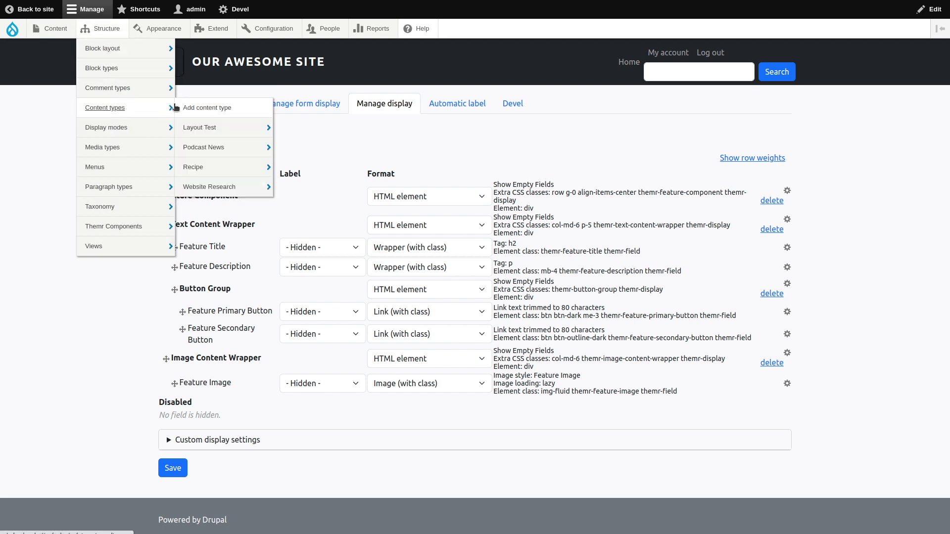
pyautogui.moveTo(236, 127)
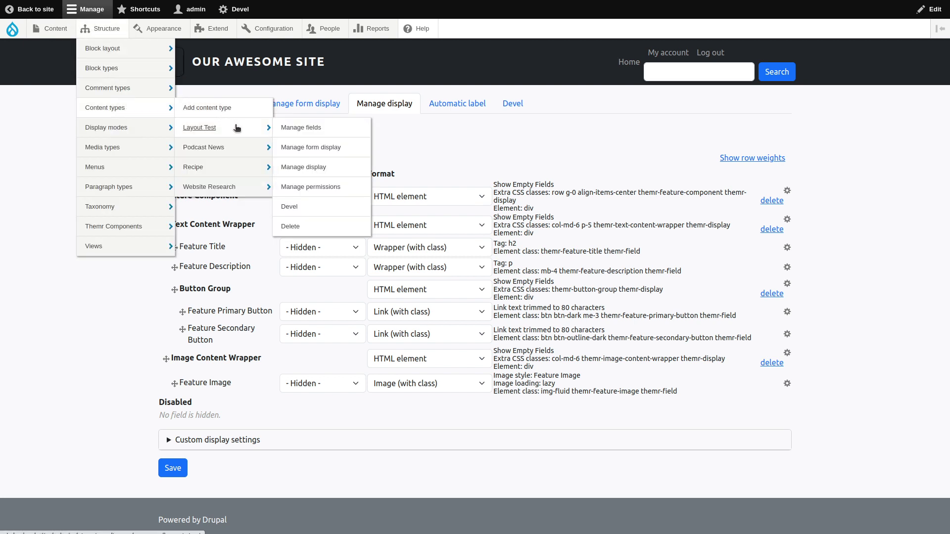
pyautogui.click(299, 128)
pyautogui.click(602, 211)
pyautogui.scroll(-5, 367, 363)
pyautogui.click(184, 481)
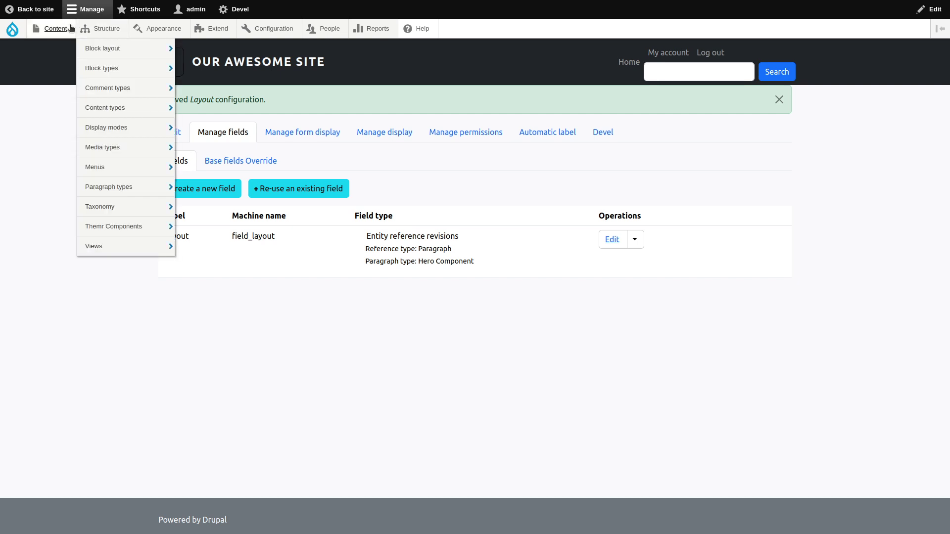
# Step: Start a new Layout Test page titled My Page and add a Hero Component to its Layout
pyautogui.moveTo(55, 30)
pyautogui.moveTo(64, 50)
pyautogui.click(169, 50)
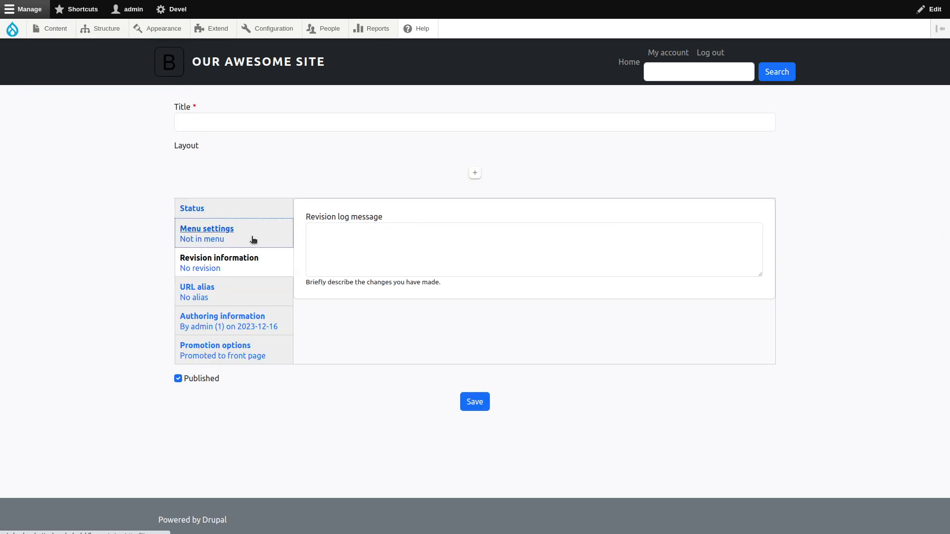
pyautogui.click(261, 117)
pyautogui.write('My Page')
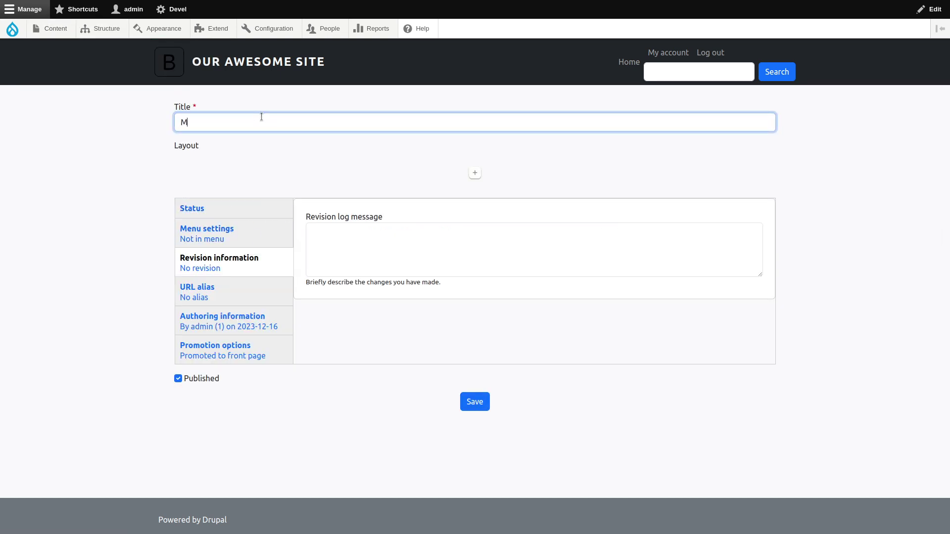
pyautogui.click(473, 171)
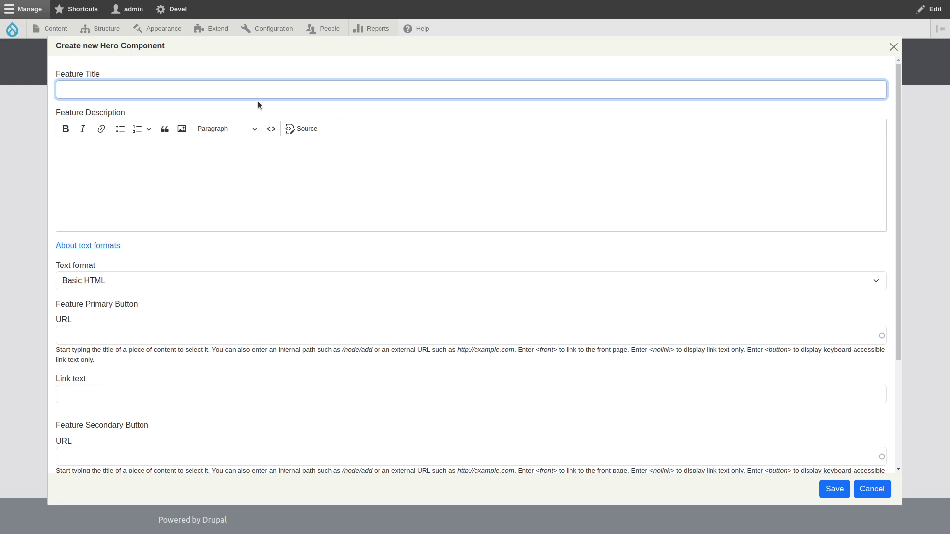
# Step: Enter the heading 'Turn data collection into an experience' and the conversational-forms description
pyautogui.write('Turn data collection into an experience')
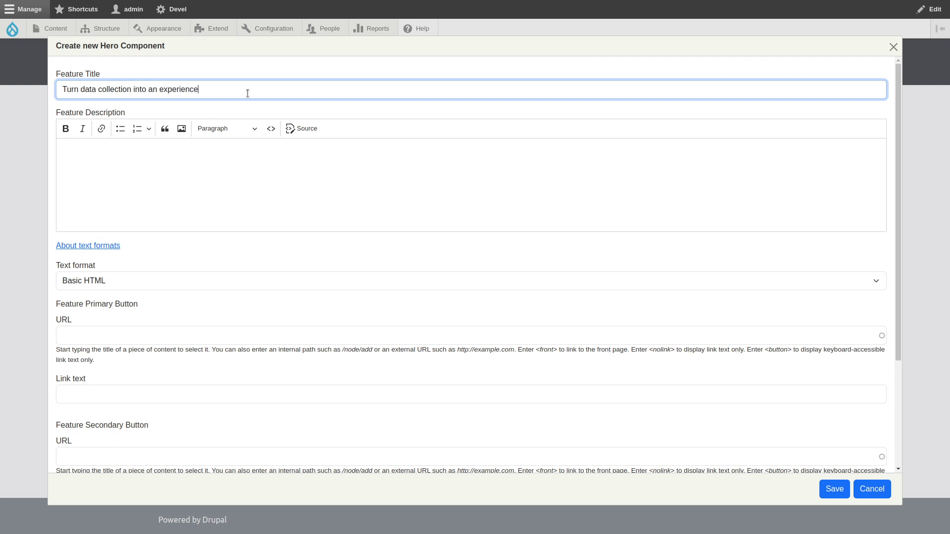
pyautogui.press('Tab')
pyautogui.write('En')
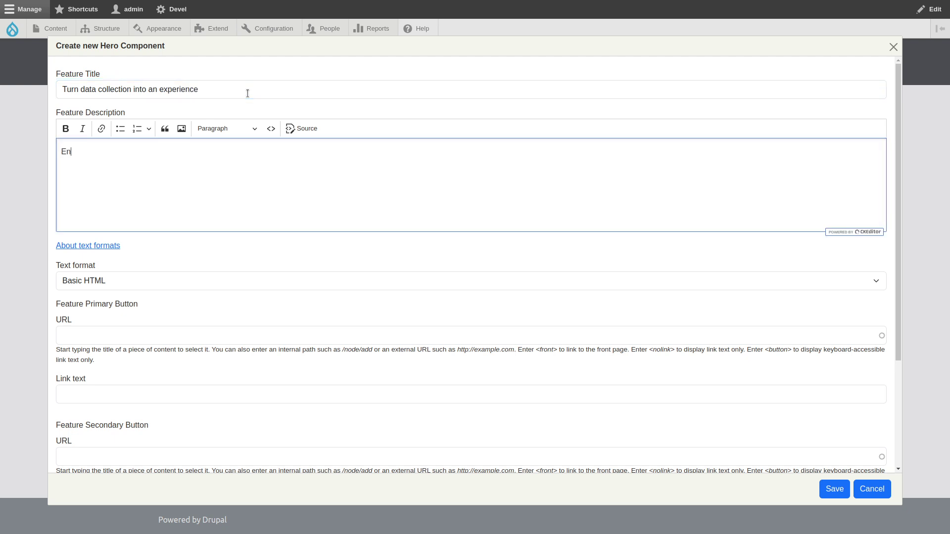
pyautogui.write('gage your audience with convers')
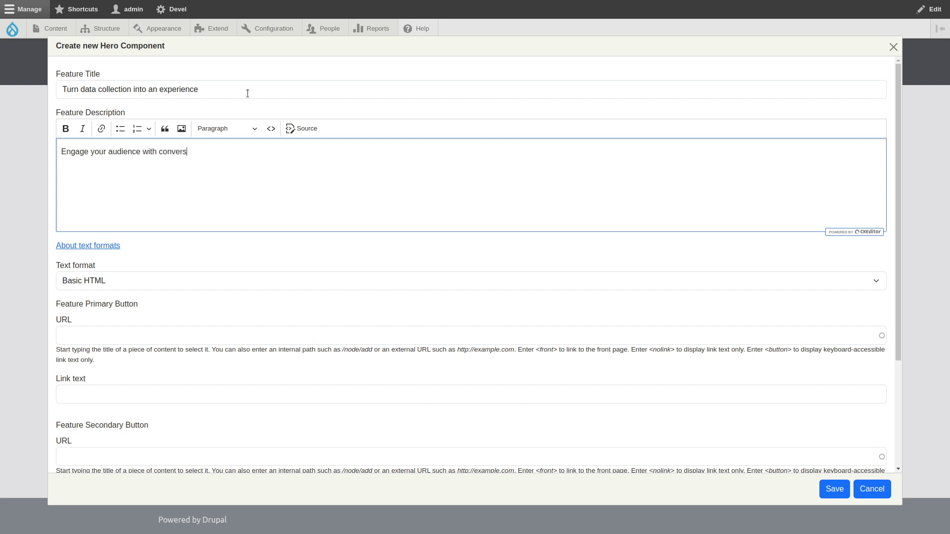
pyautogui.write('ational forms & surveys - and get more data')
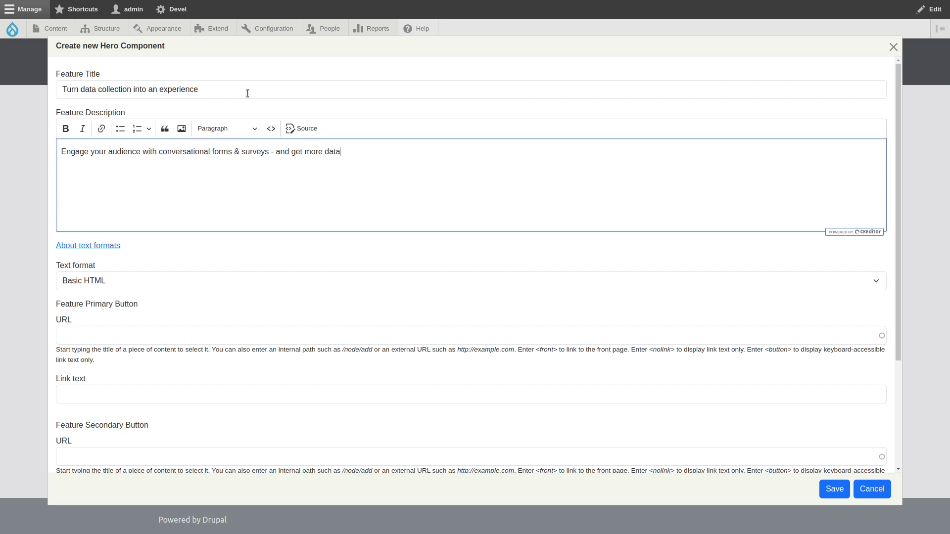
pyautogui.write('.')
pyautogui.moveTo(200, 90); pyautogui.dragTo(183, 95)
pyautogui.scroll(-2, 99, 289)
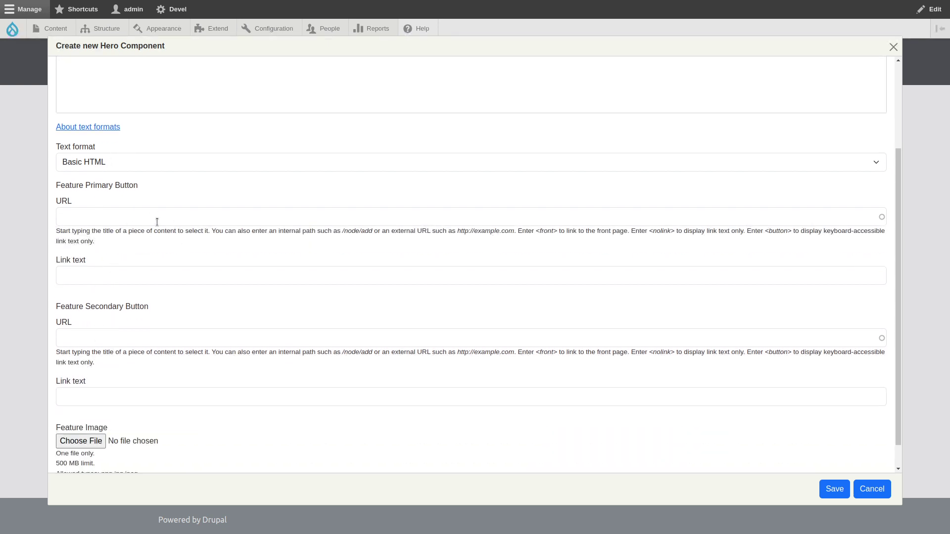
pyautogui.click(157, 221)
pyautogui.write('https://www.google.com')
pyautogui.press('Tab')
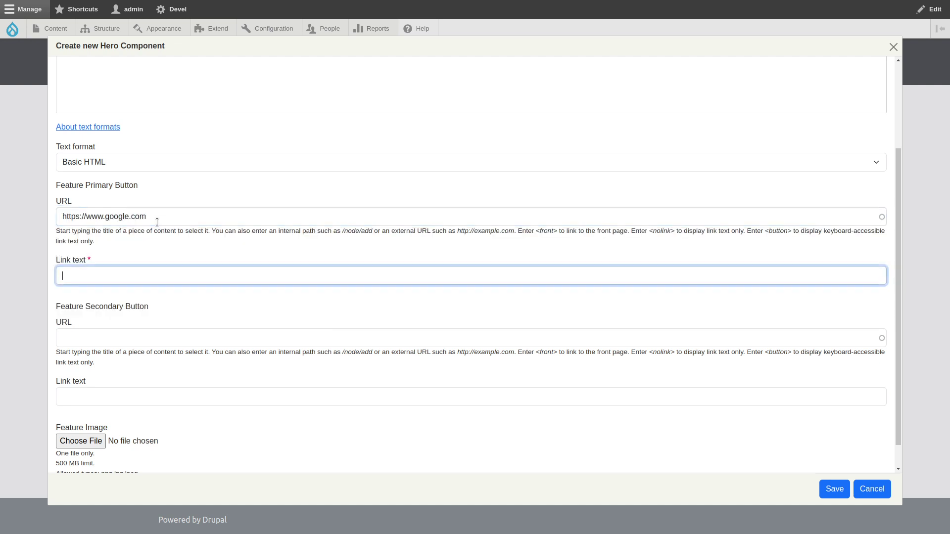
pyautogui.write('Try for free')
pyautogui.scroll(-1, 157, 222)
pyautogui.click(138, 308)
pyautogui.write('https://')
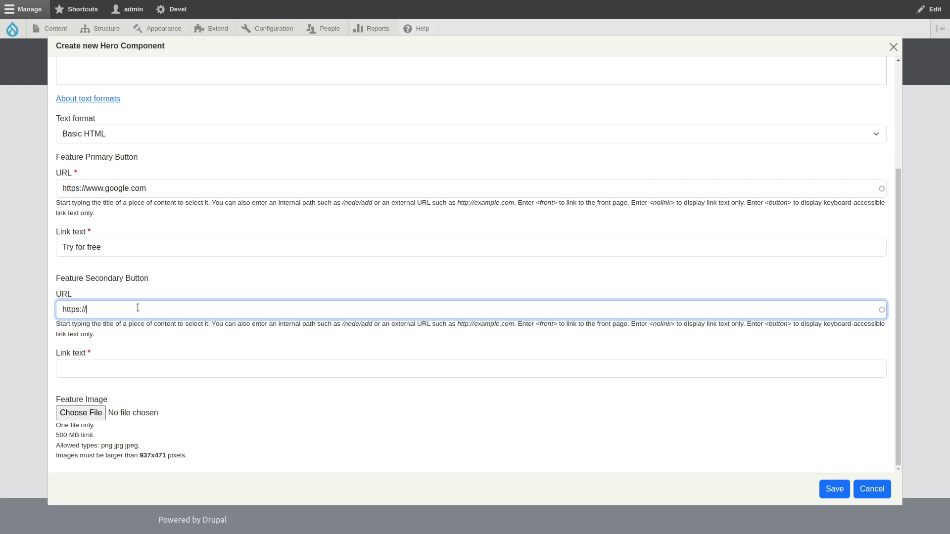
pyautogui.write('www.google.co')
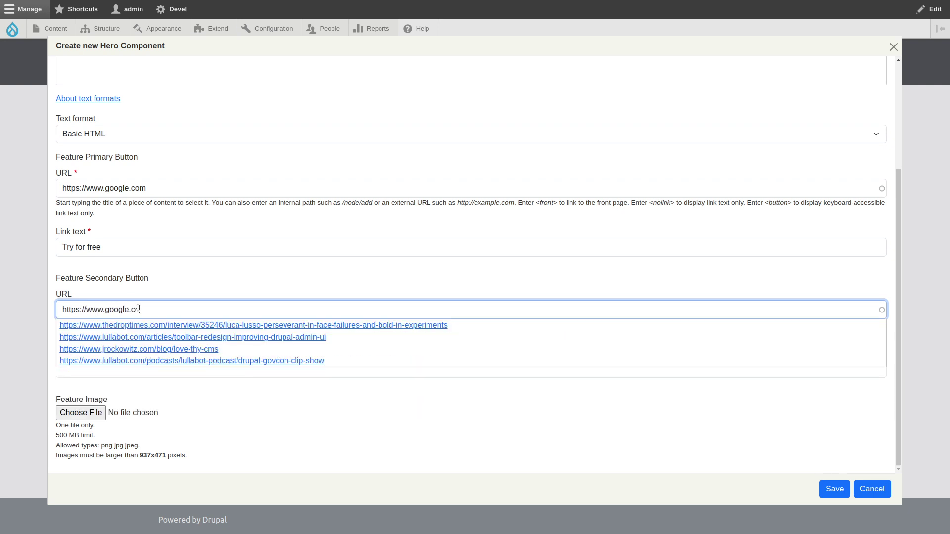
pyautogui.write('m')
pyautogui.press('Tab')
pyautogui.write('See exmp')
pyautogui.press('BackSpace')
pyautogui.write('amples')
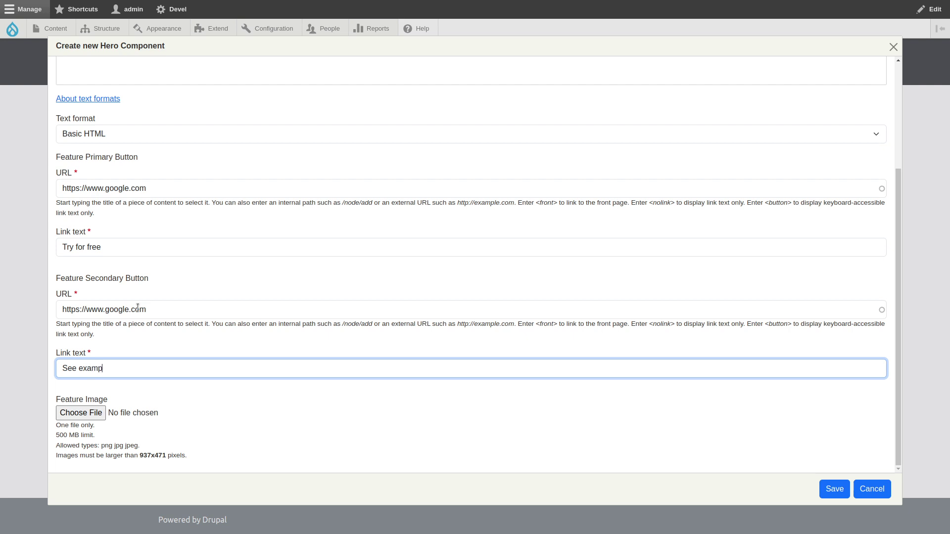
pyautogui.click(80, 413)
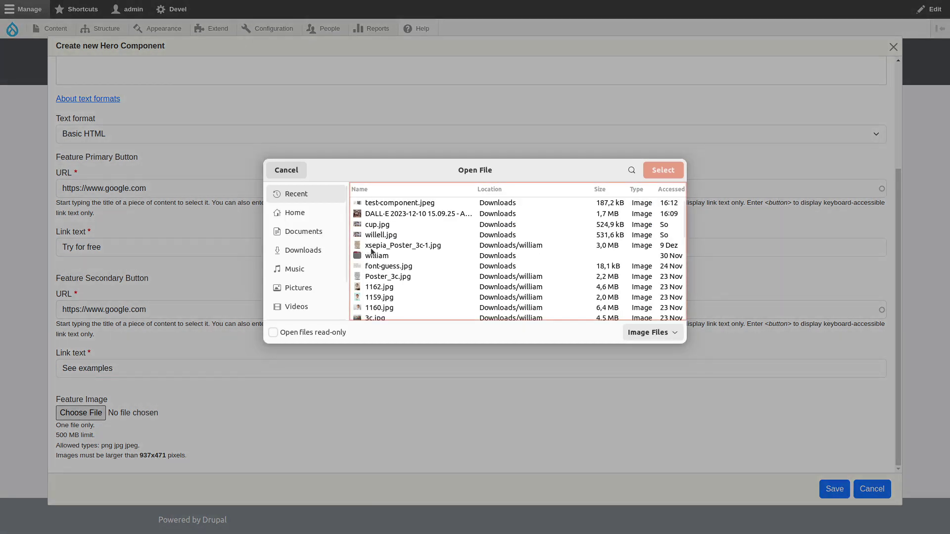
# Step: Attach the cafe painting, set its focal point and alt text 'Girl and boy', and save
pyautogui.doubleClick(396, 213)
pyautogui.scroll(-2, 426, 255)
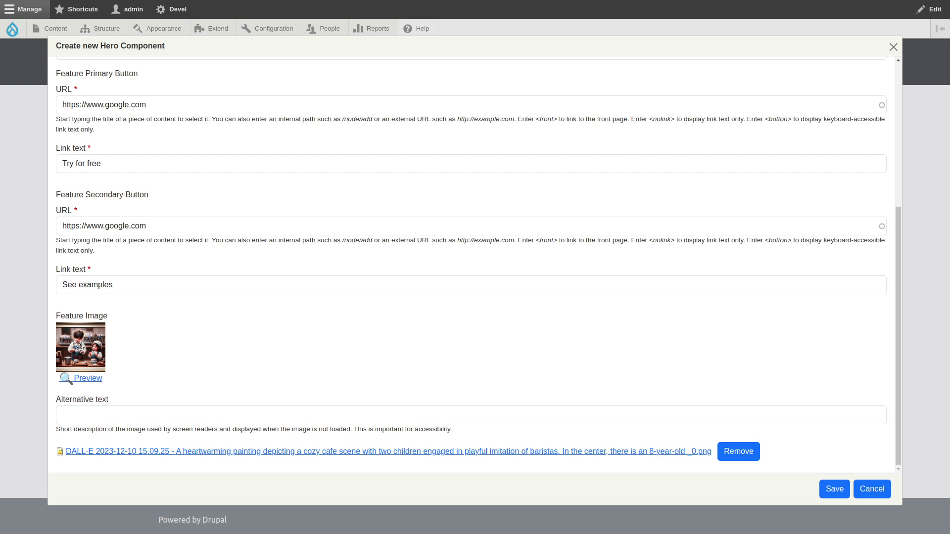
pyautogui.moveTo(80, 347); pyautogui.dragTo(81, 344)
pyautogui.click(97, 346)
pyautogui.click(593, 409)
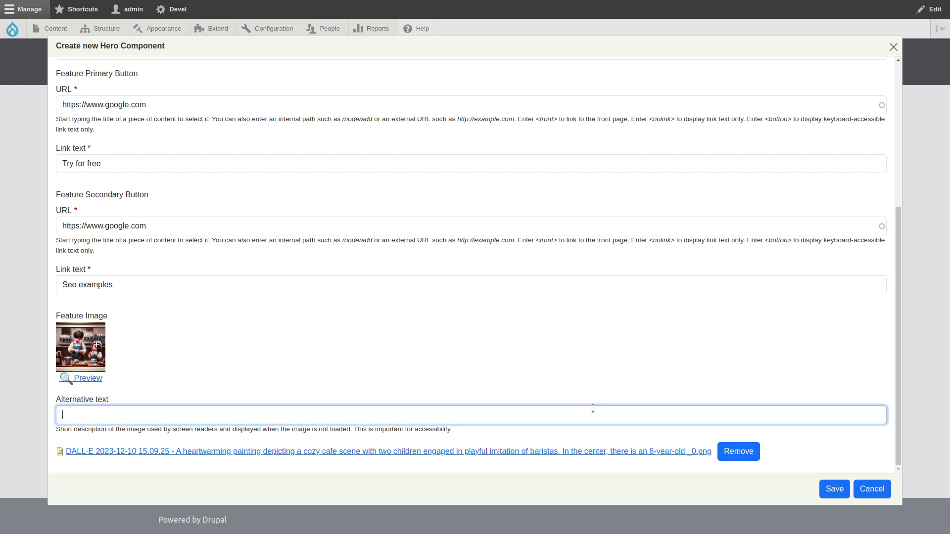
pyautogui.write('Girl and boy')
pyautogui.click(835, 489)
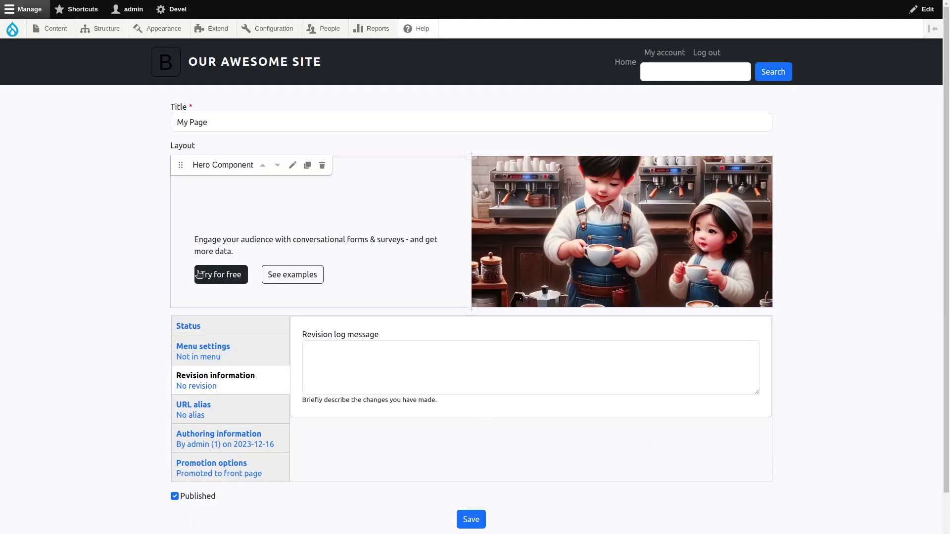
# Step: Save the My Page node with its new Hero Component
pyautogui.moveTo(233, 182)
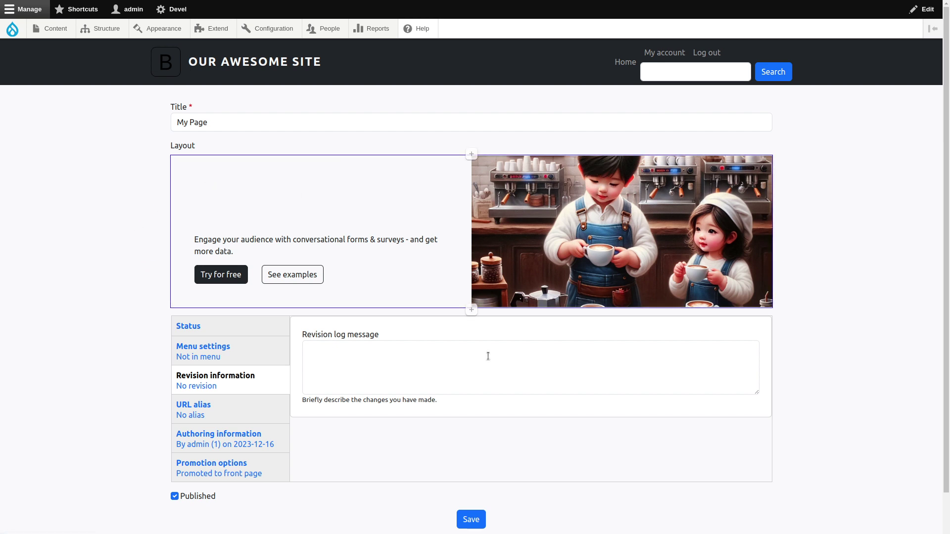
pyautogui.moveTo(307, 284)
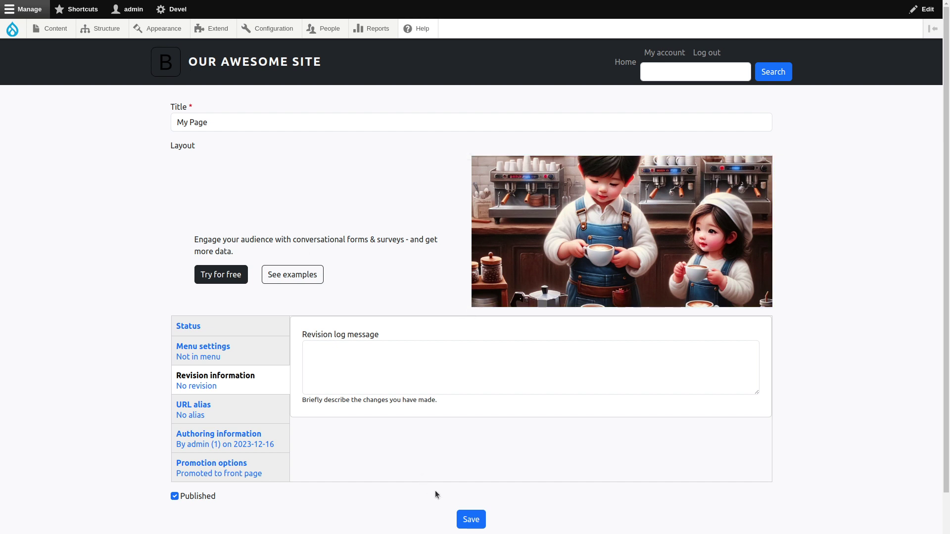
pyautogui.click(464, 519)
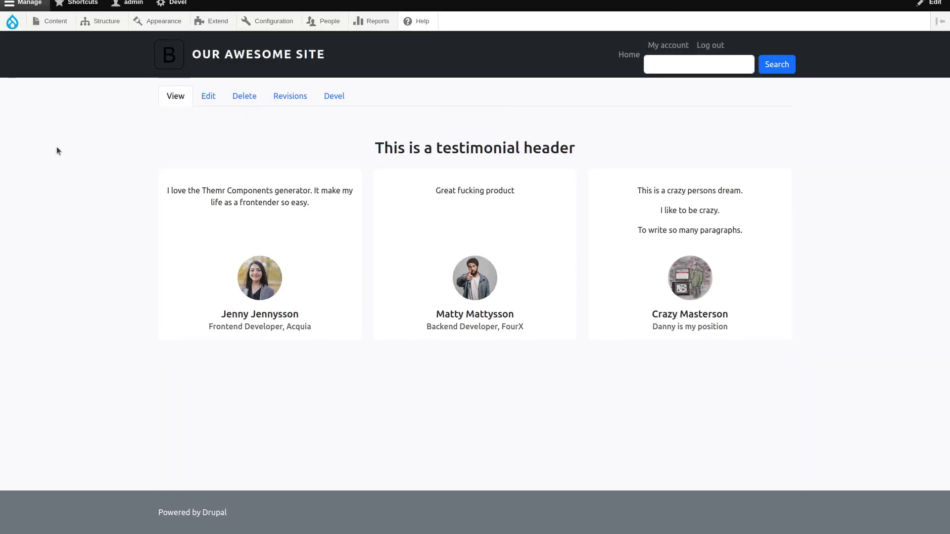
# Step: Open the component generator, name it Hero Component, and keep Generation Type on Doodle and Text
pyautogui.moveTo(110, 23)
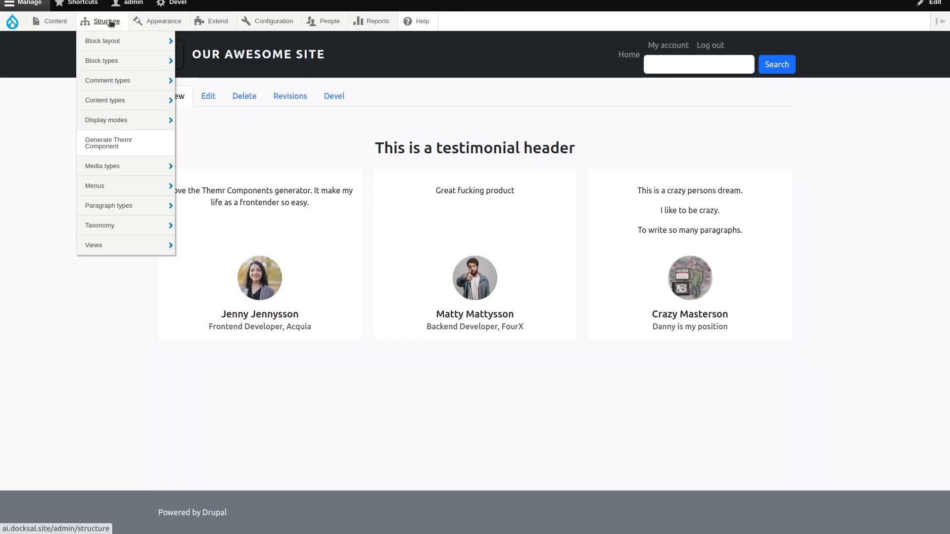
pyautogui.click(113, 144)
pyautogui.click(224, 117)
pyautogui.write('Hero Component')
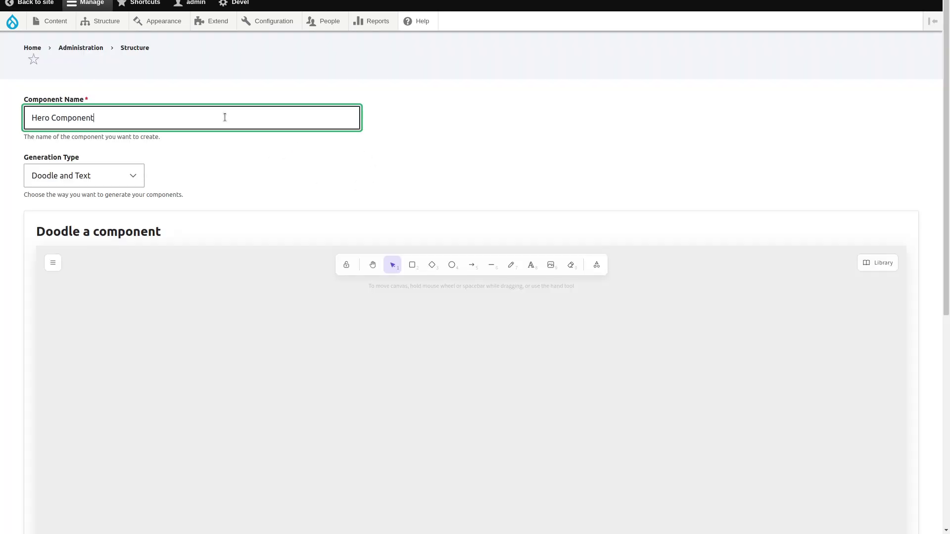
pyautogui.click(128, 175)
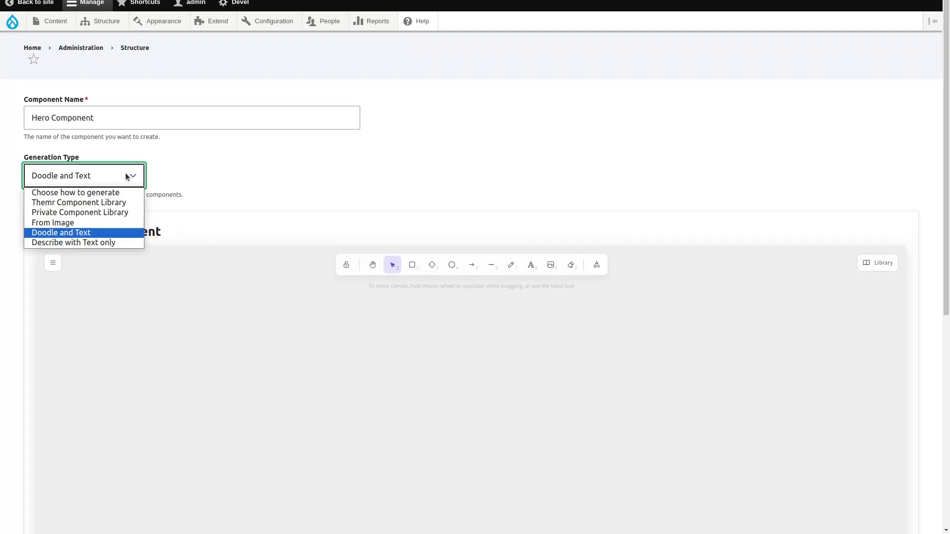
pyautogui.click(96, 225)
pyautogui.click(90, 182)
pyautogui.click(98, 233)
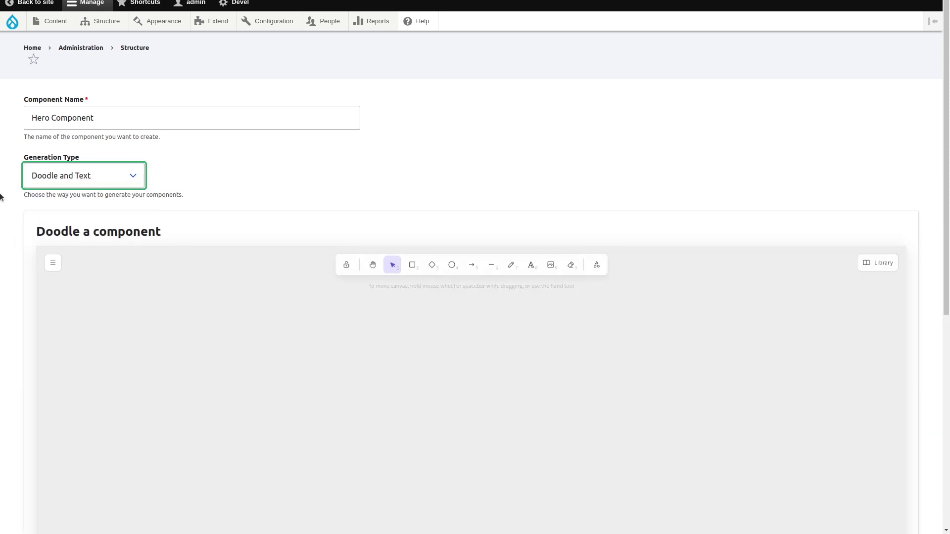
pyautogui.scroll(-3, 0, 197)
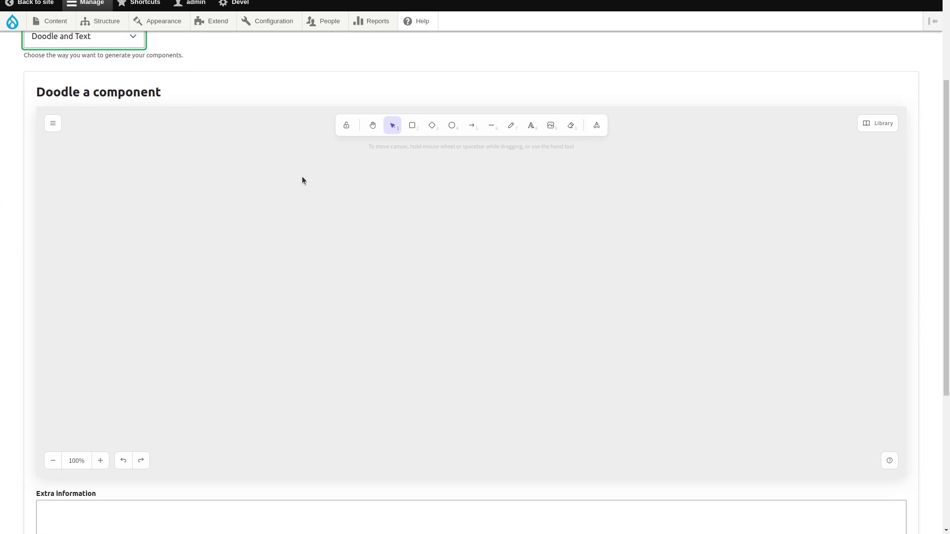
# Step: Draw a large sharp-cornered rectangle frame across the canvas centre
pyautogui.click(412, 125)
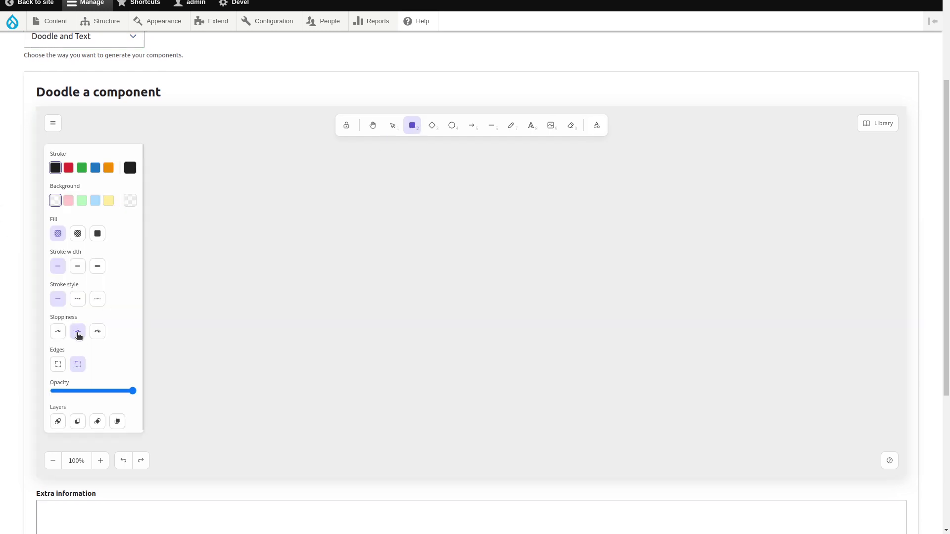
pyautogui.click(58, 364)
pyautogui.moveTo(227, 209); pyautogui.dragTo(714, 398)
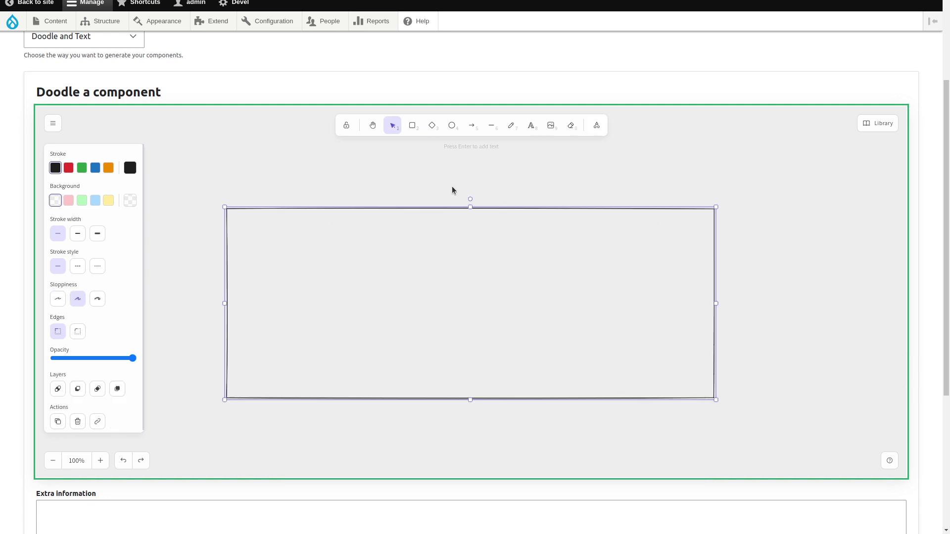
# Step: Add an extra-large, plain sans 'Component Header' title in the frame's top-left
pyautogui.click(530, 125)
pyautogui.click(256, 230)
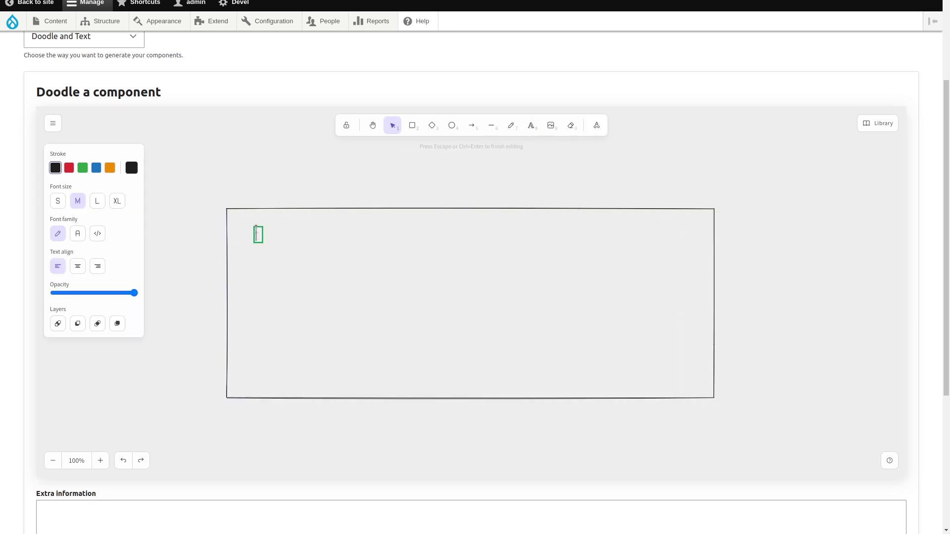
pyautogui.write('Component Header')
pyautogui.hotkey('ctrl', 'a')
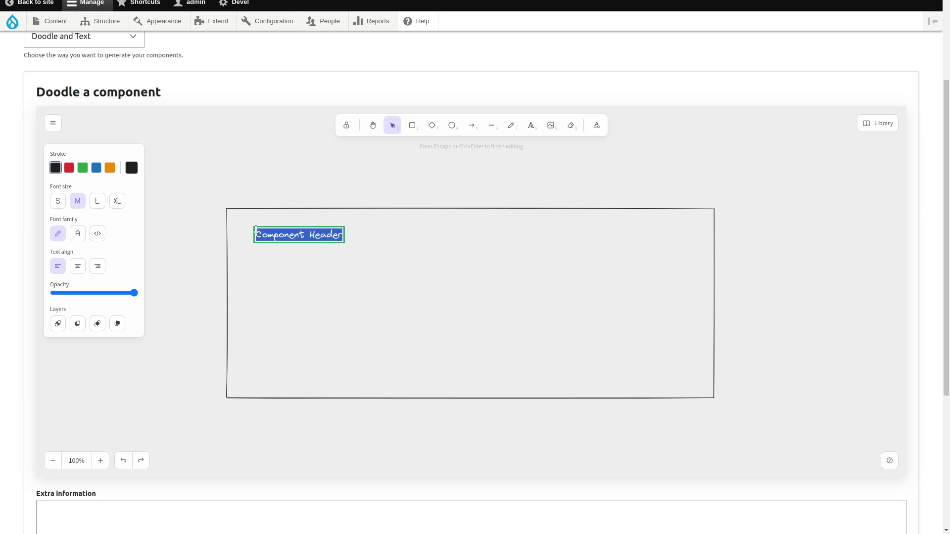
pyautogui.click(116, 201)
pyautogui.click(78, 233)
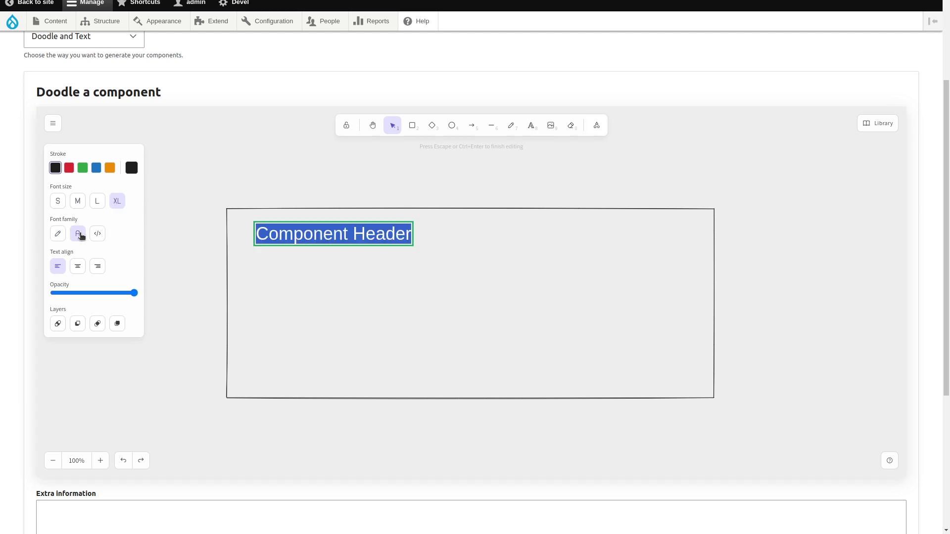
pyautogui.click(531, 125)
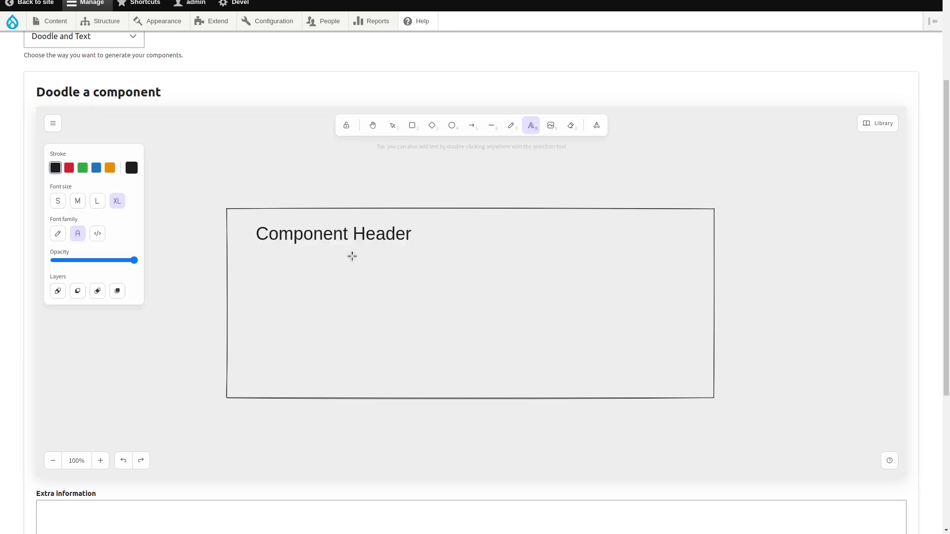
# Step: Start a small description below the header: 'This is a longer description text that we add here to'
pyautogui.click(265, 257)
pyautogui.write('T')
pyautogui.click(60, 200)
pyautogui.write('his is a')
pyautogui.press('BackSpace')
pyautogui.press('BackSpace')
pyautogui.write('a')
pyautogui.press('BackSpace')
pyautogui.write('longe')
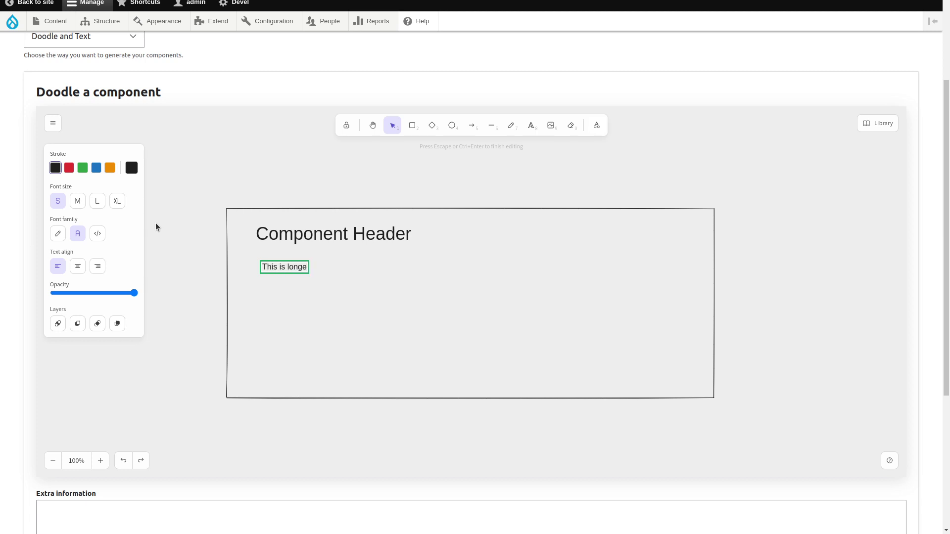
pyautogui.write('r description')
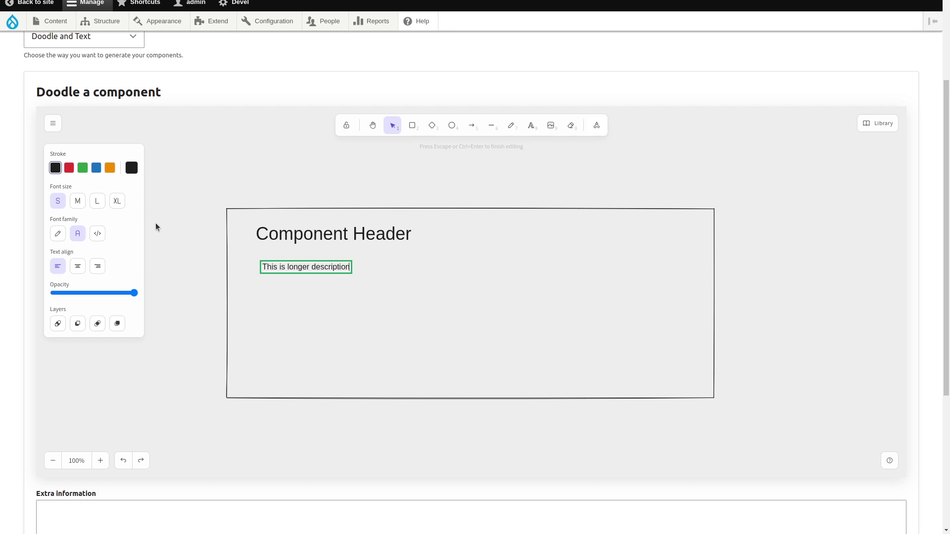
pyautogui.write(' text that we add here to')
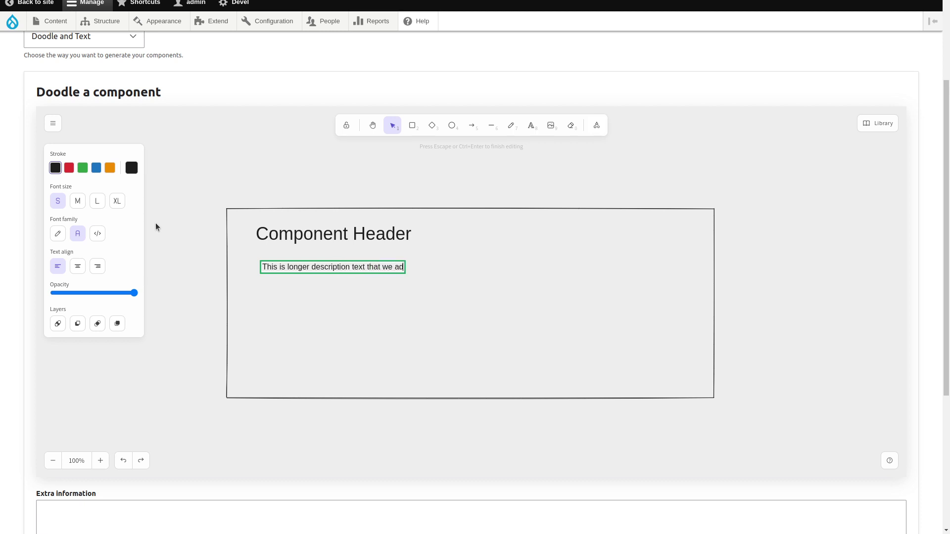
# Step: Continue the description over new lines ending 'It should allow HTML.', then nudge it into place
pyautogui.press('Return')
pyautogui.write('make sure th')
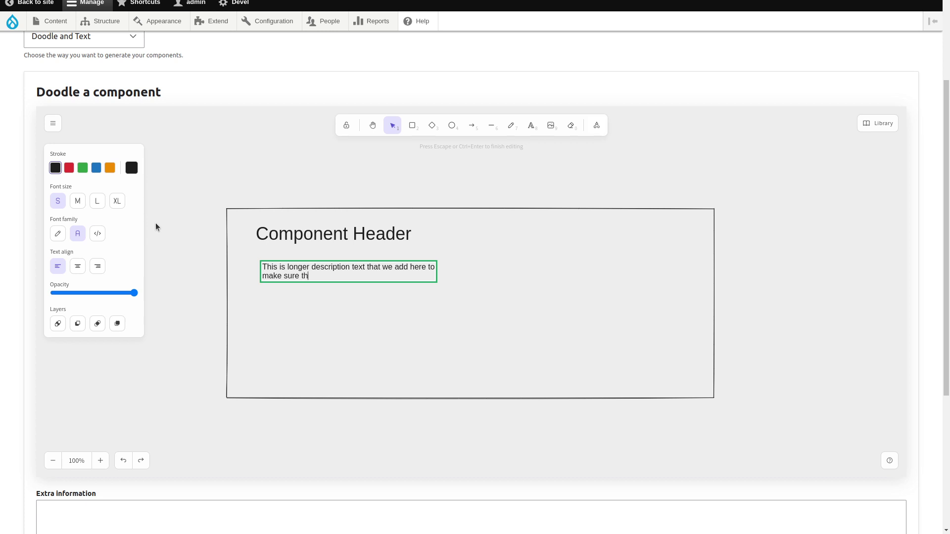
pyautogui.write('at we can describe the component.')
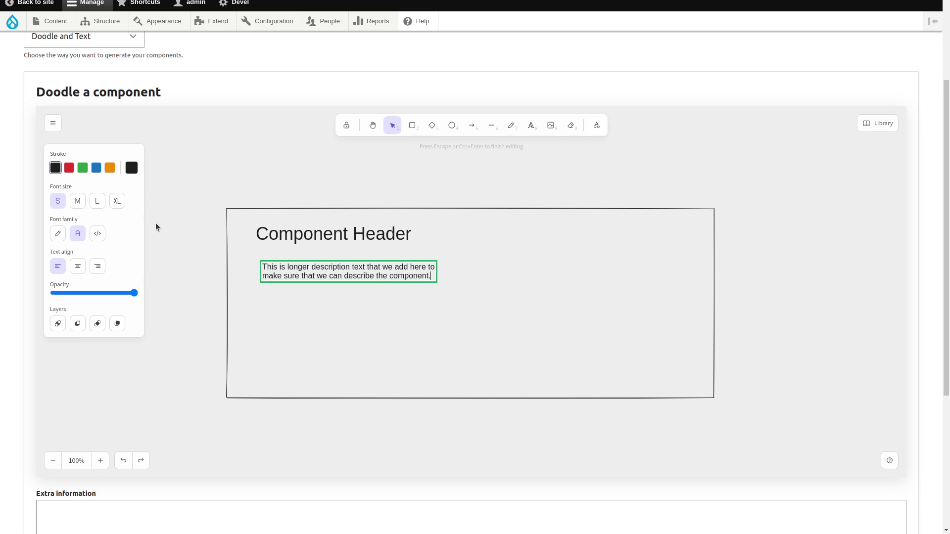
pyautogui.write(' It can be so ')
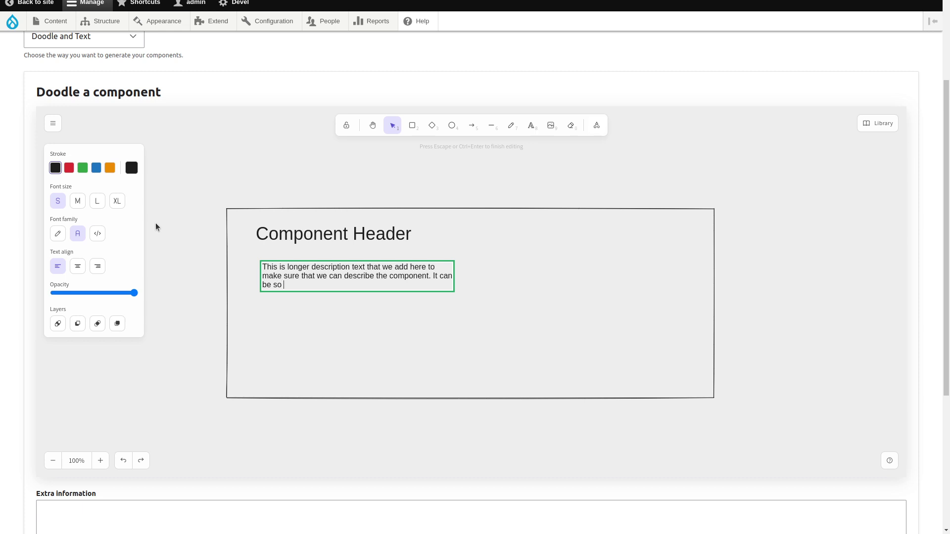
pyautogui.write('long that it needs to run over multipl')
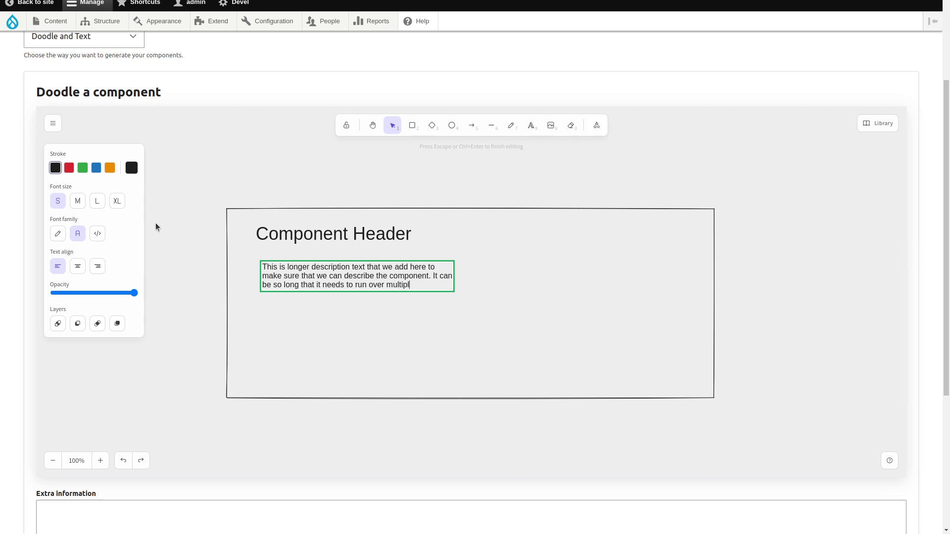
pyautogui.write('e rows.')
pyautogui.press('Return')
pyautogui.press('Return')
pyautogui.write('It should allow HTML.')
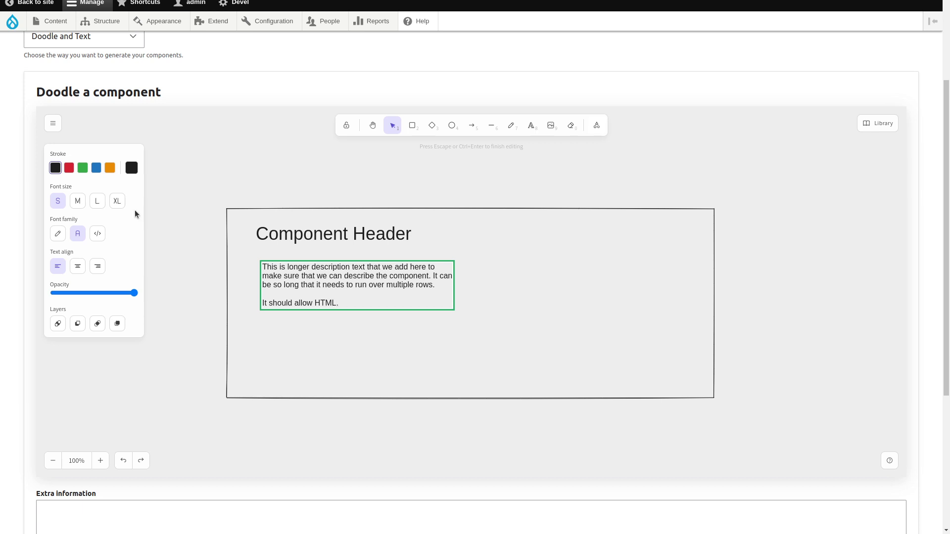
pyautogui.click(183, 262)
pyautogui.moveTo(312, 265); pyautogui.dragTo(305, 267)
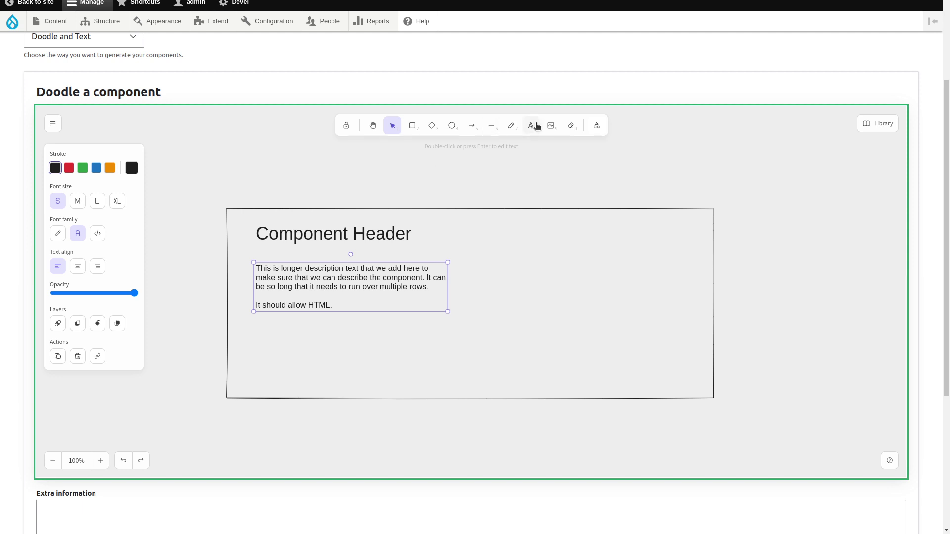
# Step: Draw a button rectangle below the description labelled 'Linked Button #1', widened to fit
pyautogui.click(406, 126)
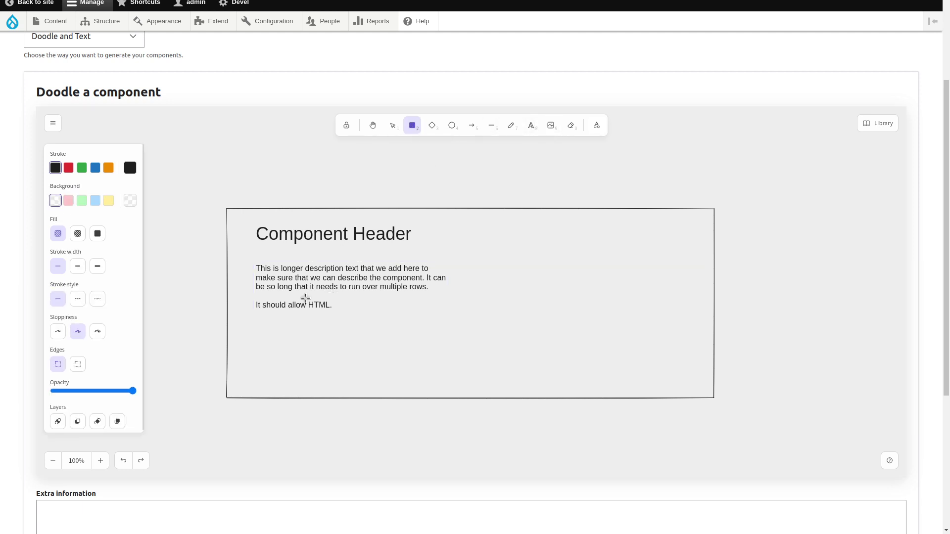
pyautogui.moveTo(251, 332); pyautogui.dragTo(310, 352)
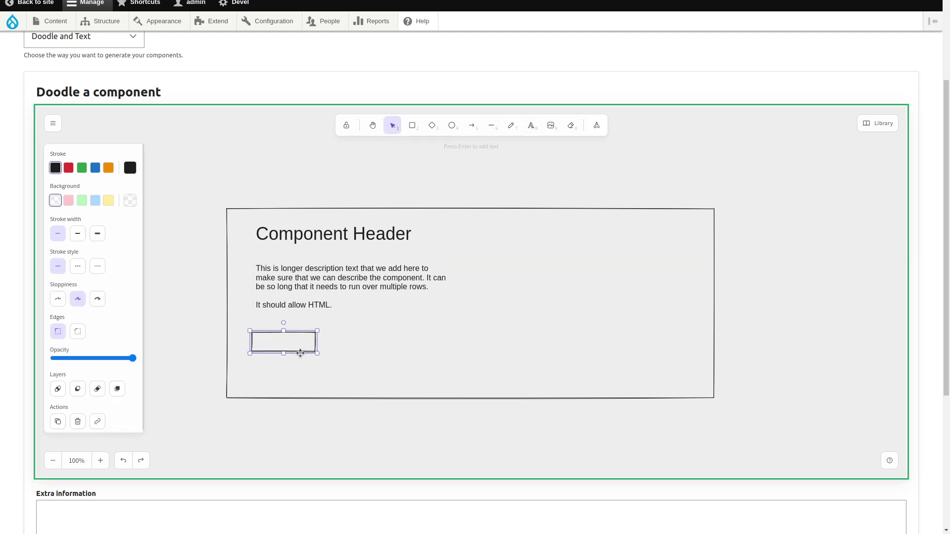
pyautogui.doubleClick(281, 346)
pyautogui.write('Lin')
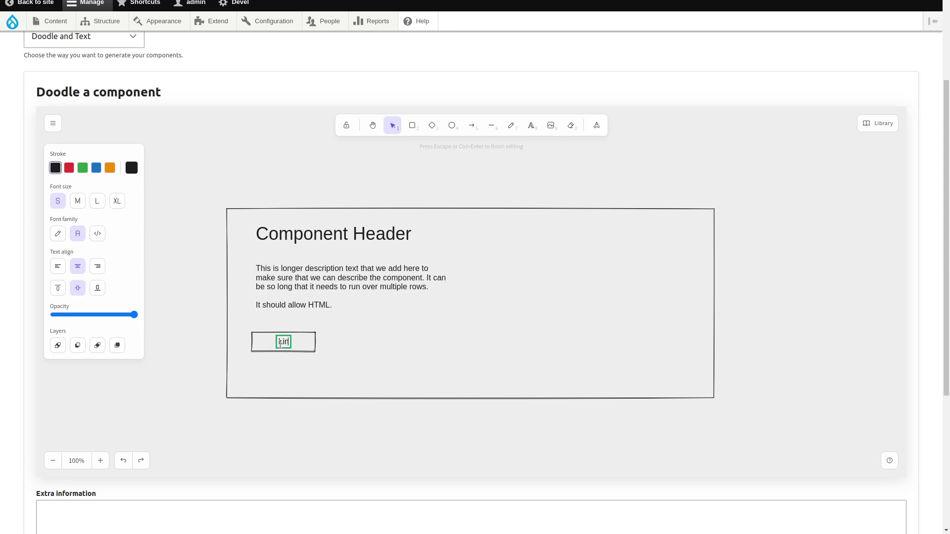
pyautogui.write('ked Button #1')
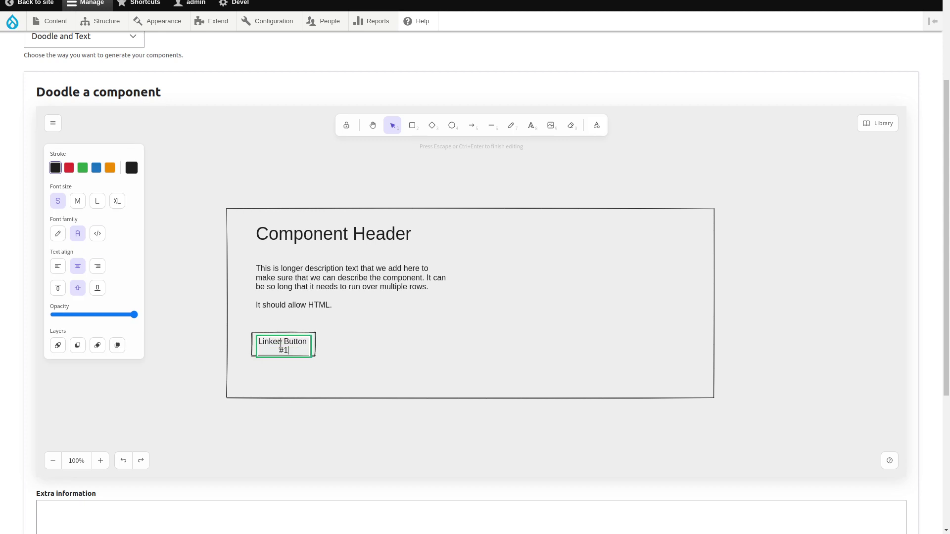
pyautogui.click(316, 341)
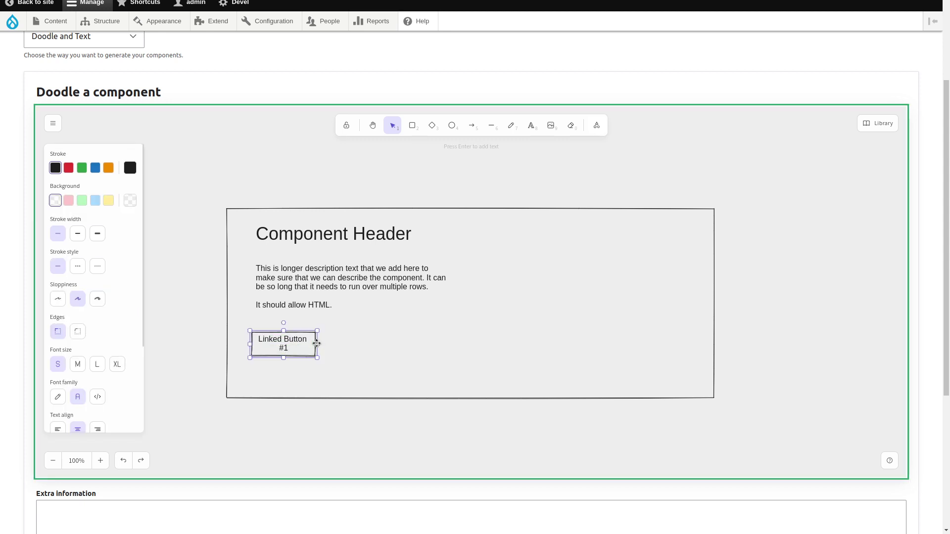
pyautogui.moveTo(317, 343); pyautogui.dragTo(325, 343)
# Step: Duplicate the button to its right and relabel the copy 'Linked Button #2'
pyautogui.moveTo(242, 326); pyautogui.dragTo(317, 361)
pyautogui.rightClick(304, 343)
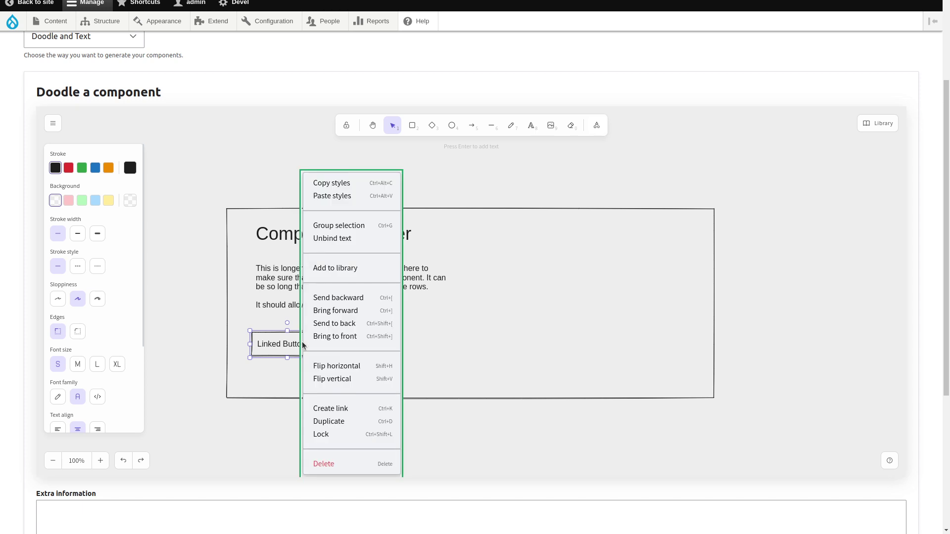
pyautogui.click(346, 420)
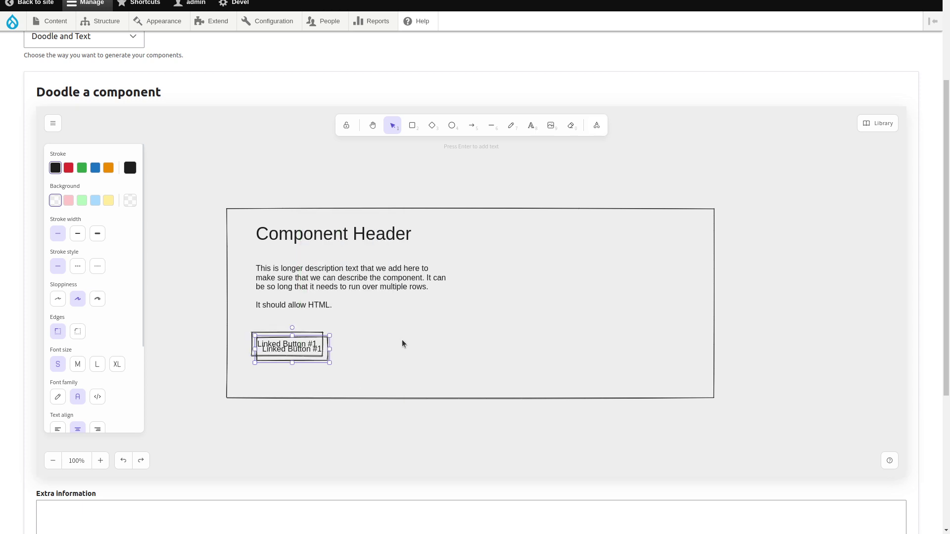
pyautogui.moveTo(324, 357); pyautogui.dragTo(417, 349)
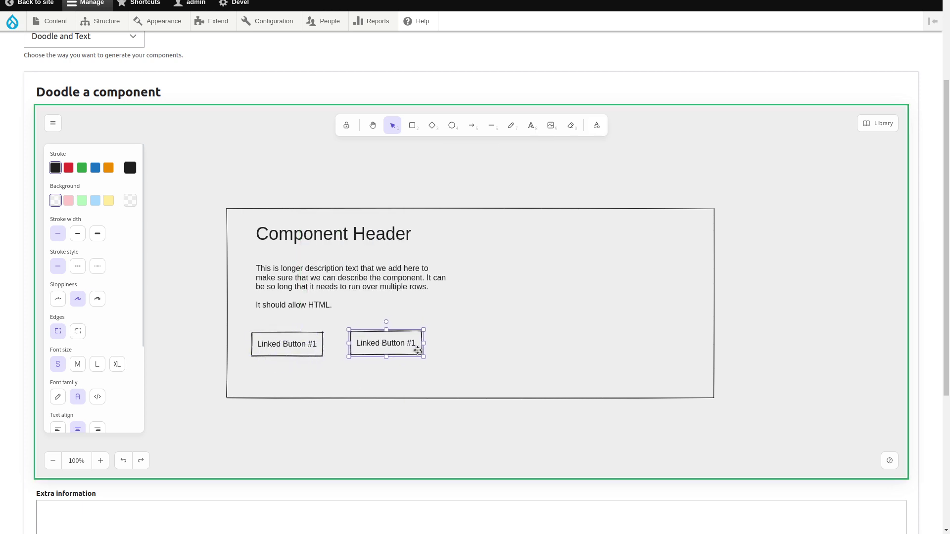
pyautogui.doubleClick(410, 341)
pyautogui.click(410, 341)
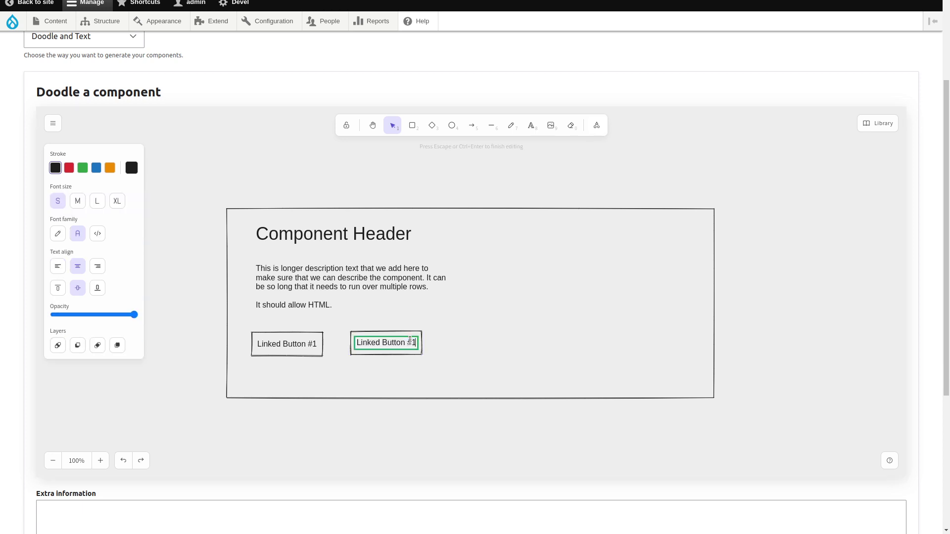
pyautogui.click(433, 348)
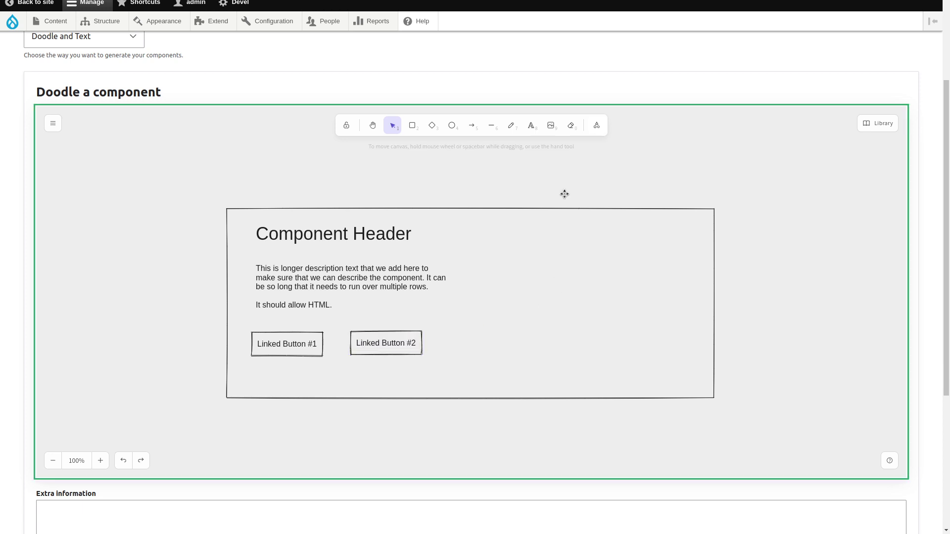
# Step: Insert car.jpg, shrink it onto the frame's right side, and shift Component Header down
pyautogui.click(551, 126)
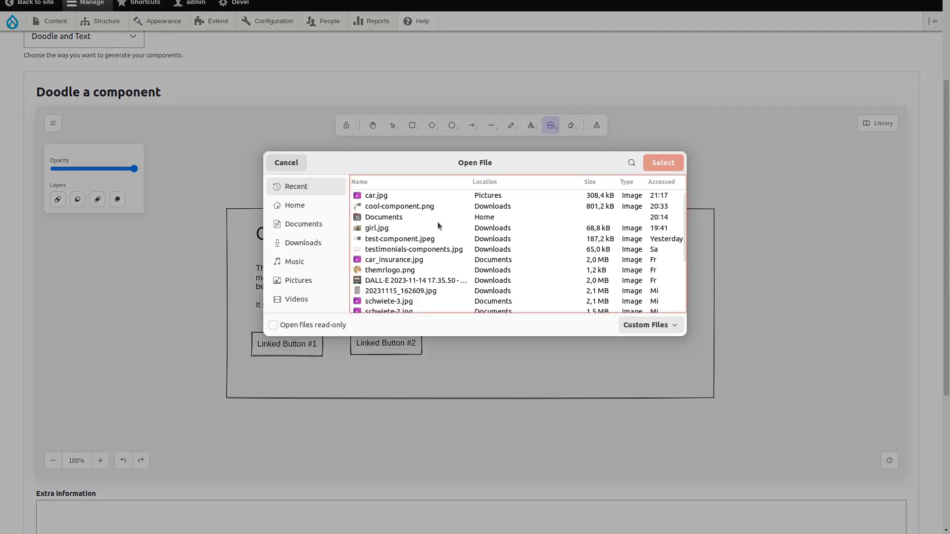
pyautogui.doubleClick(414, 196)
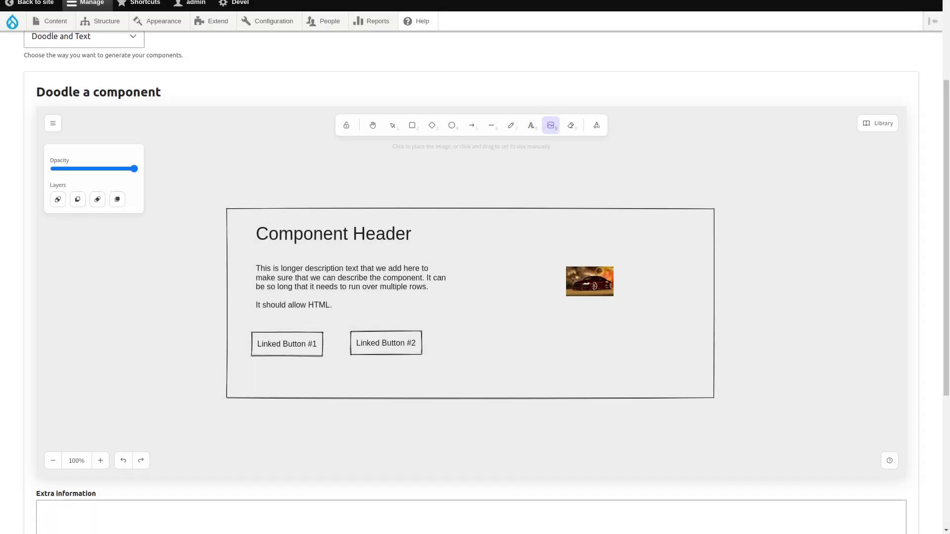
pyautogui.click(573, 282)
pyautogui.moveTo(572, 282); pyautogui.dragTo(619, 308)
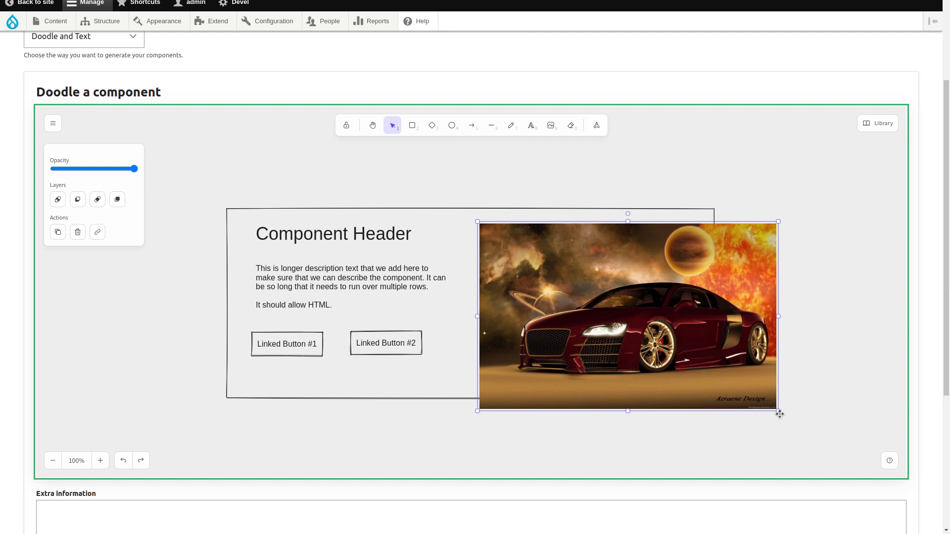
pyautogui.moveTo(778, 411); pyautogui.dragTo(687, 369)
pyautogui.moveTo(301, 235); pyautogui.dragTo(300, 247)
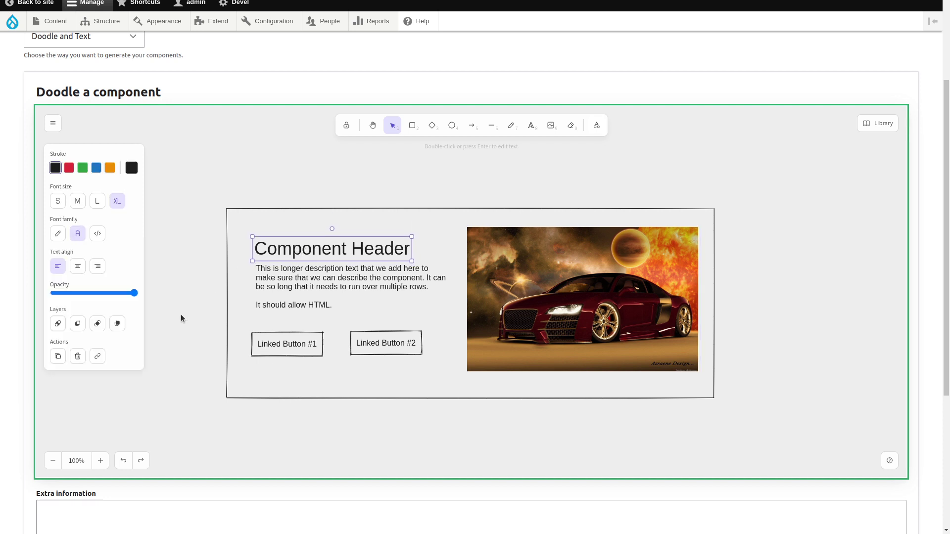
# Step: Note that Linked Button #1 is primary filled and #2 secondary outlined, then save
pyautogui.scroll(-3, 4, 316)
pyautogui.click(86, 365)
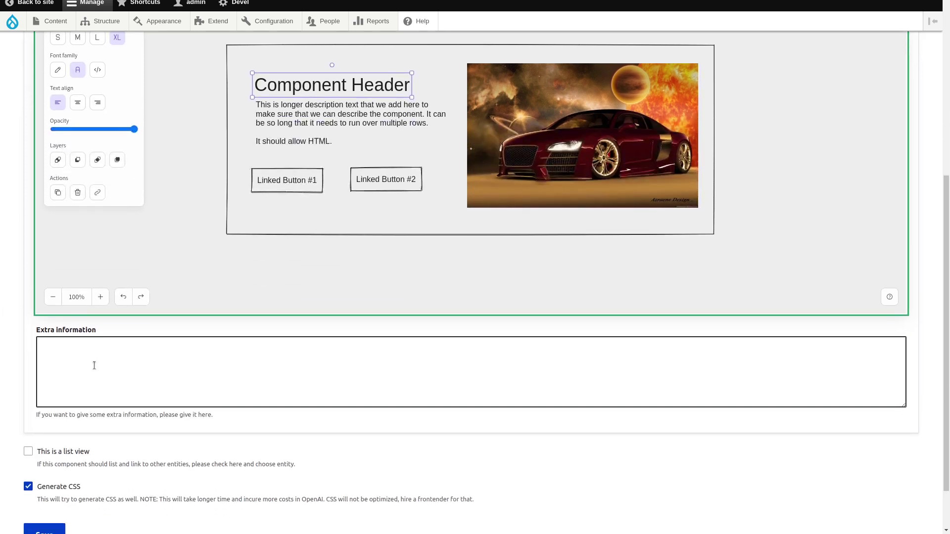
pyautogui.write('Linked Bu')
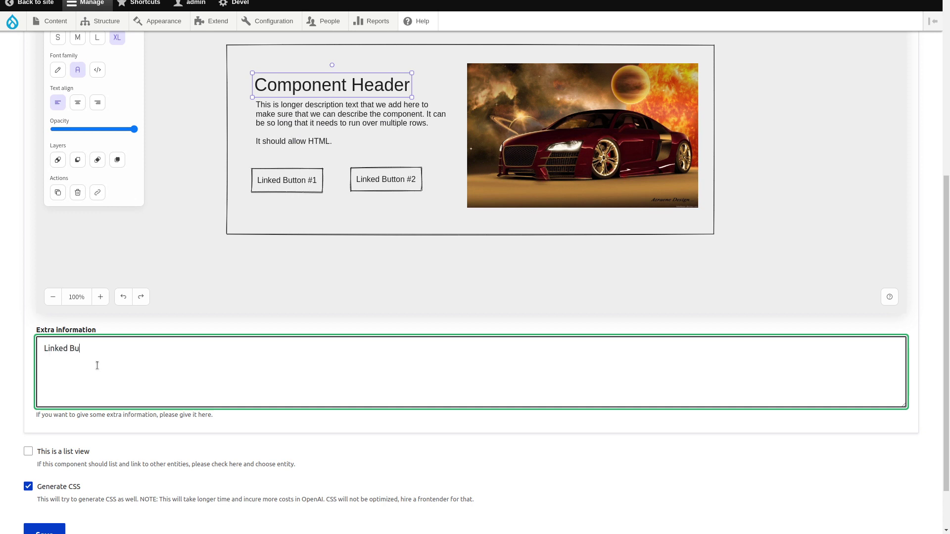
pyautogui.write('tton #1 should be a primary filled in but')
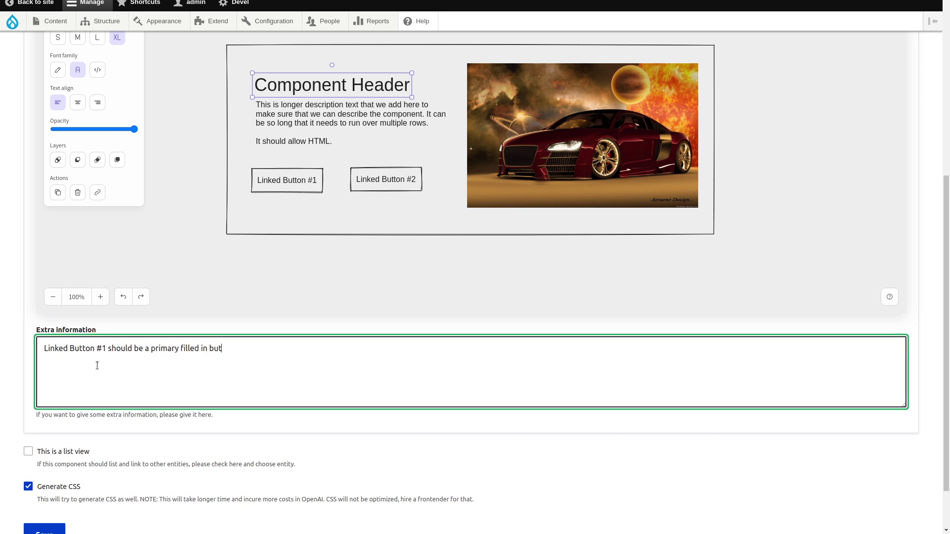
pyautogui.write('ton, while Linked Button #2 should be secondary and outlined.')
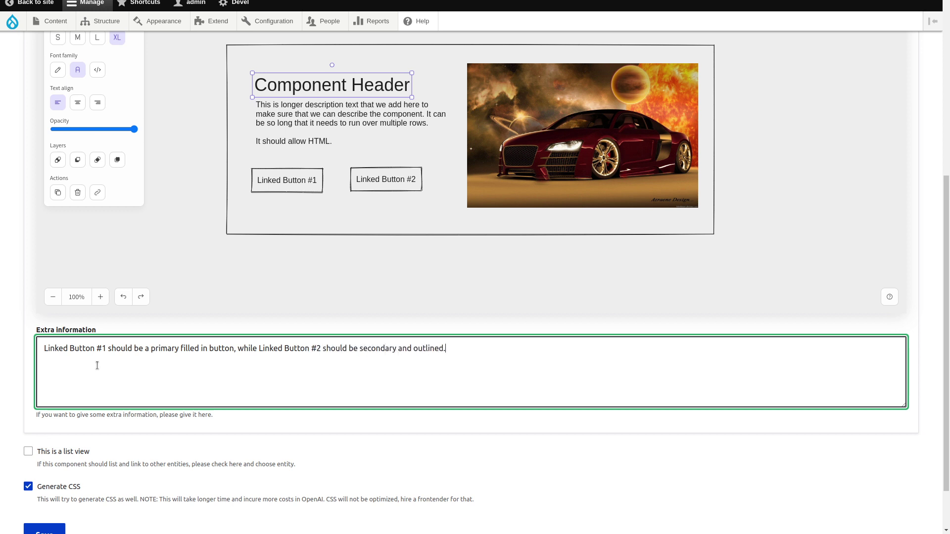
pyautogui.scroll(-3, 40, 453)
pyautogui.click(47, 475)
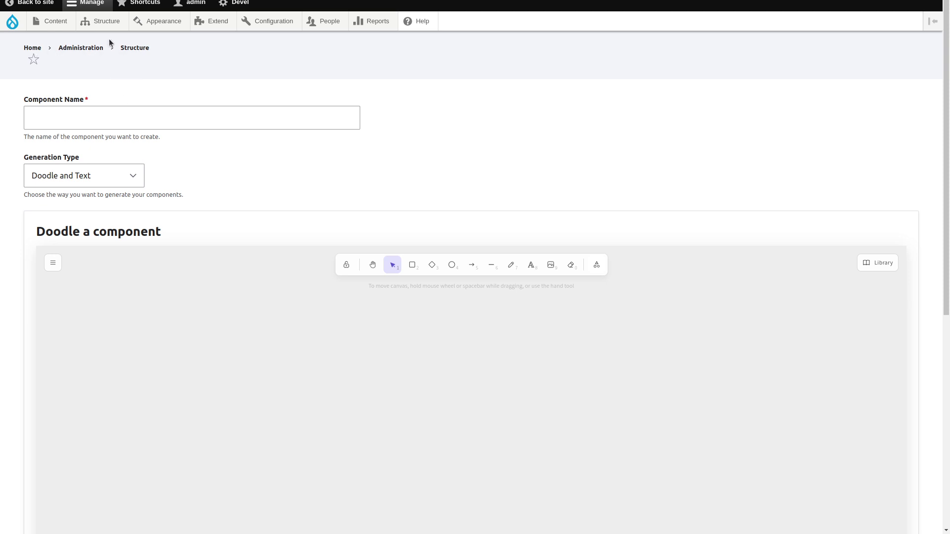
# Step: Look over the Hero Component paragraph type's display and form display settings
pyautogui.moveTo(106, 22)
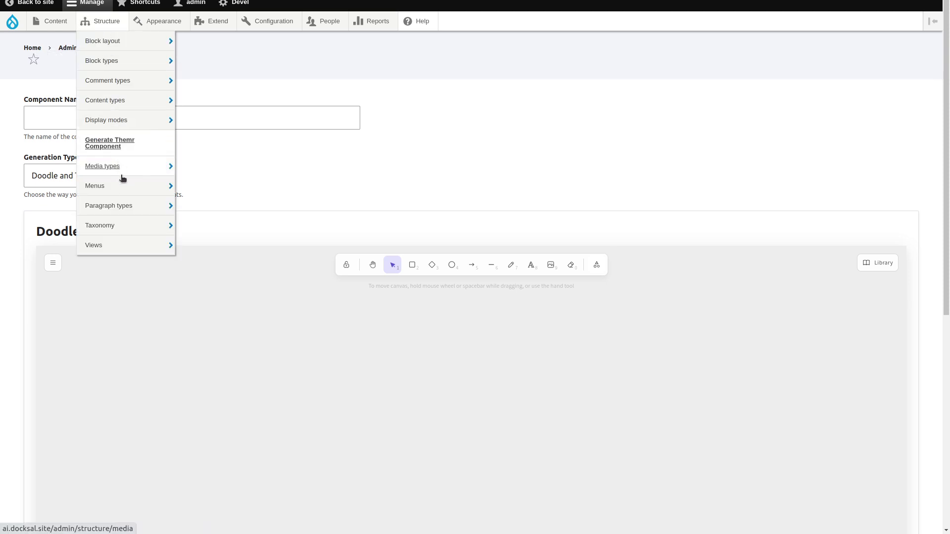
pyautogui.click(132, 207)
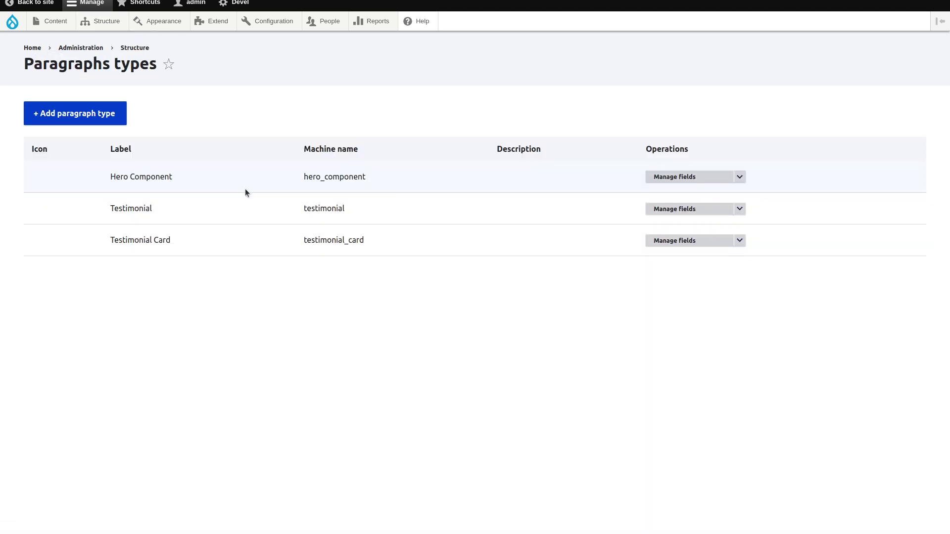
pyautogui.moveTo(116, 178); pyautogui.dragTo(173, 181)
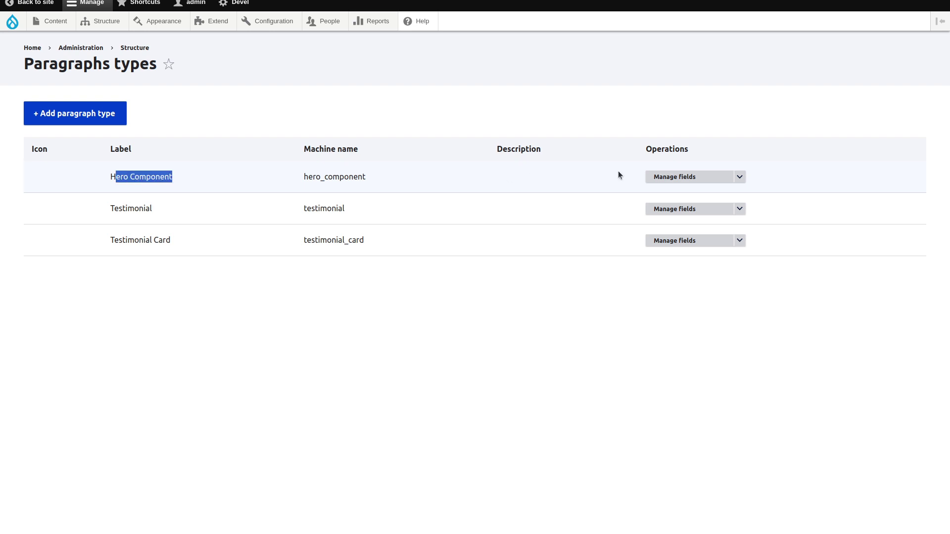
pyautogui.click(740, 177)
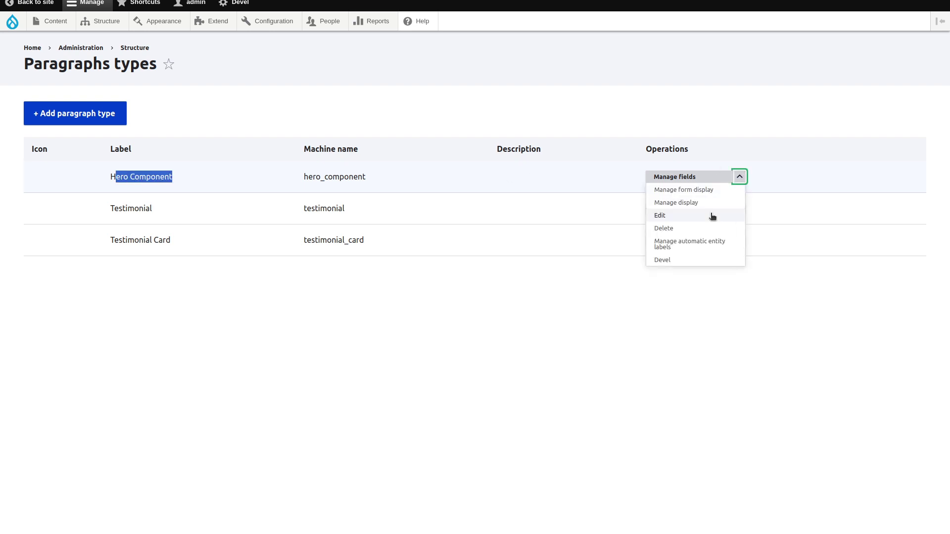
pyautogui.click(678, 205)
pyautogui.scroll(-4, 60, 227)
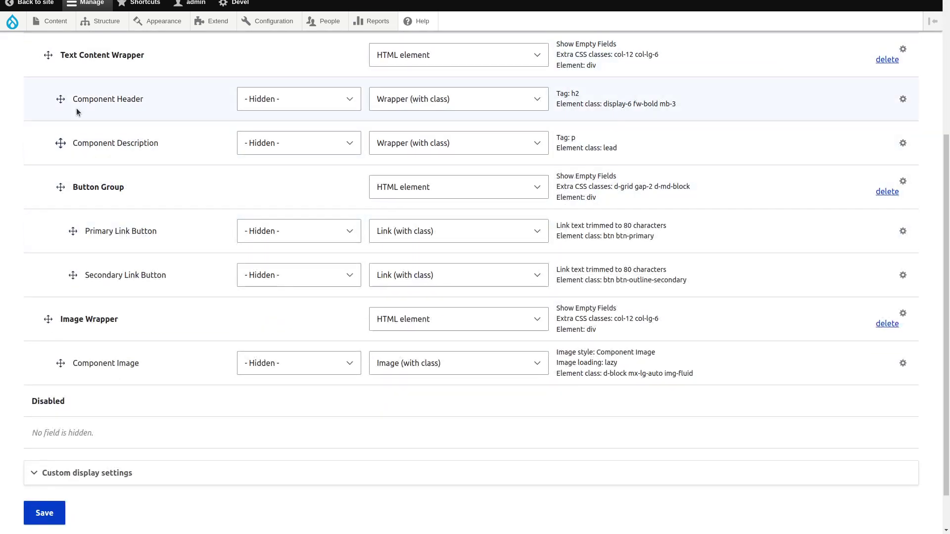
pyautogui.scroll(4, 125, 316)
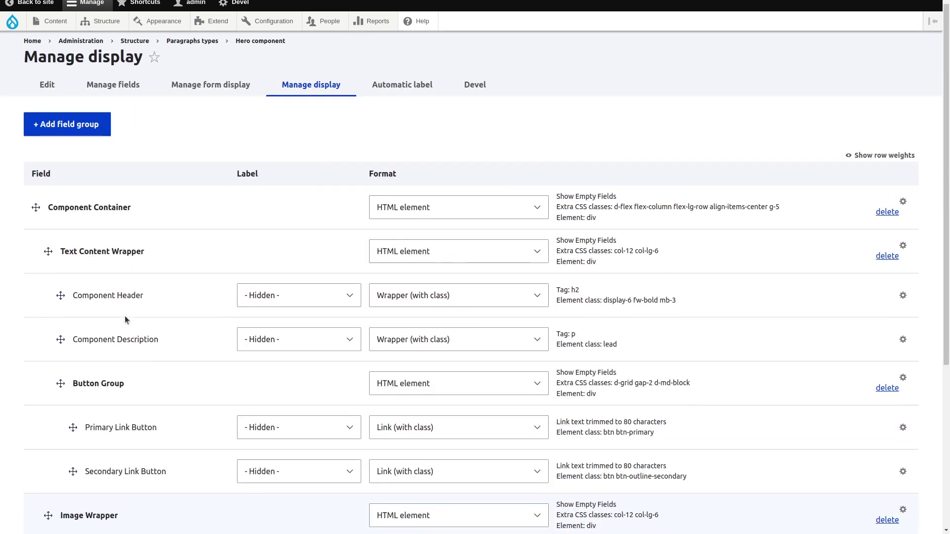
pyautogui.click(217, 89)
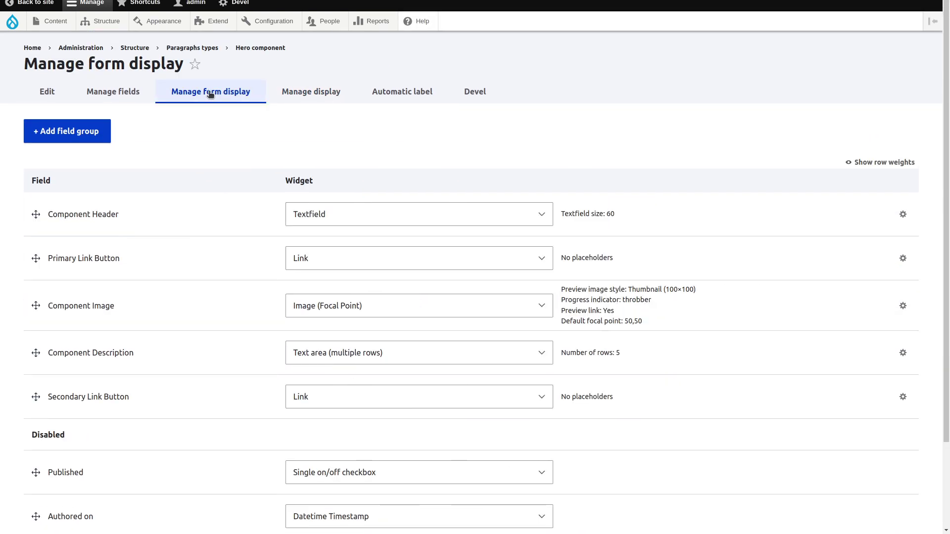
# Step: Tick Hero Component in the Layout Test content type's Layout field settings and save
pyautogui.moveTo(104, 29)
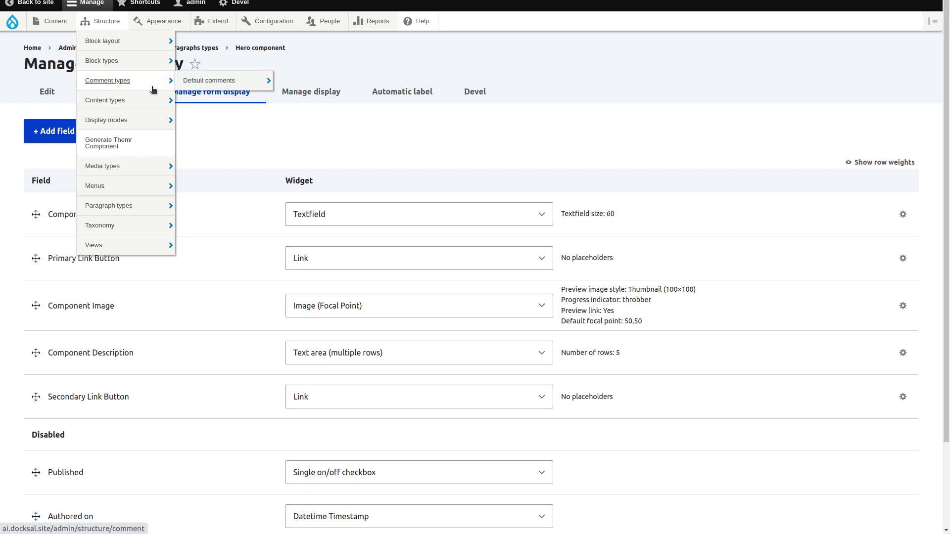
pyautogui.moveTo(152, 101)
pyautogui.moveTo(228, 120)
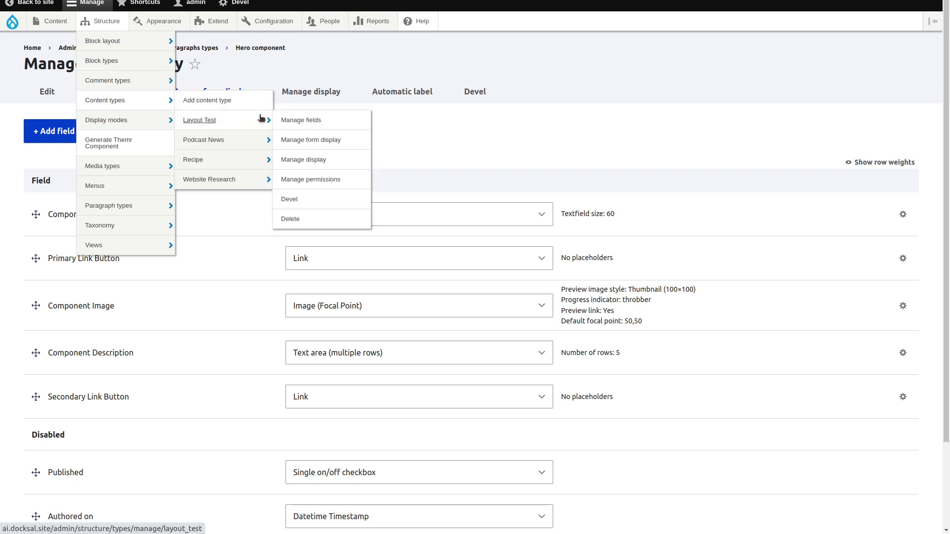
pyautogui.click(293, 123)
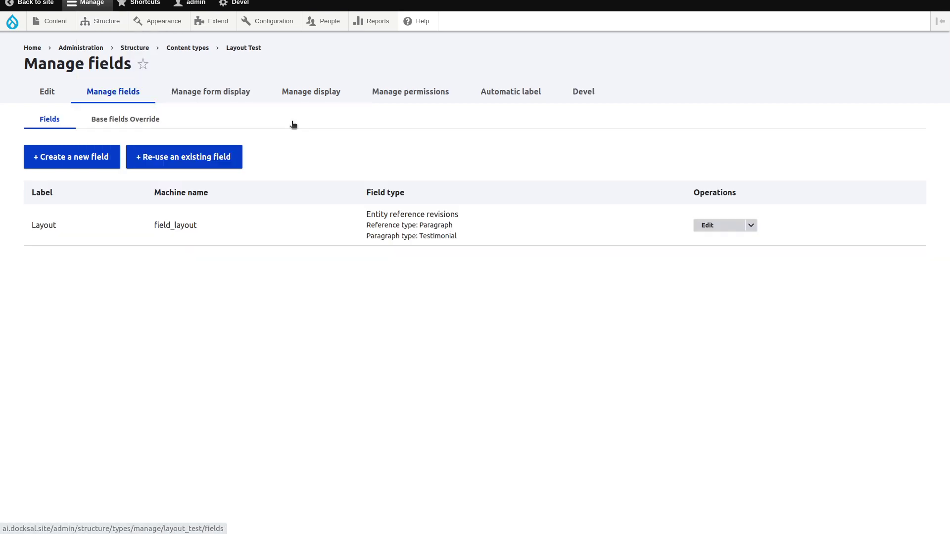
pyautogui.click(712, 229)
pyautogui.scroll(-5, 4, 279)
pyautogui.click(93, 286)
pyautogui.click(75, 466)
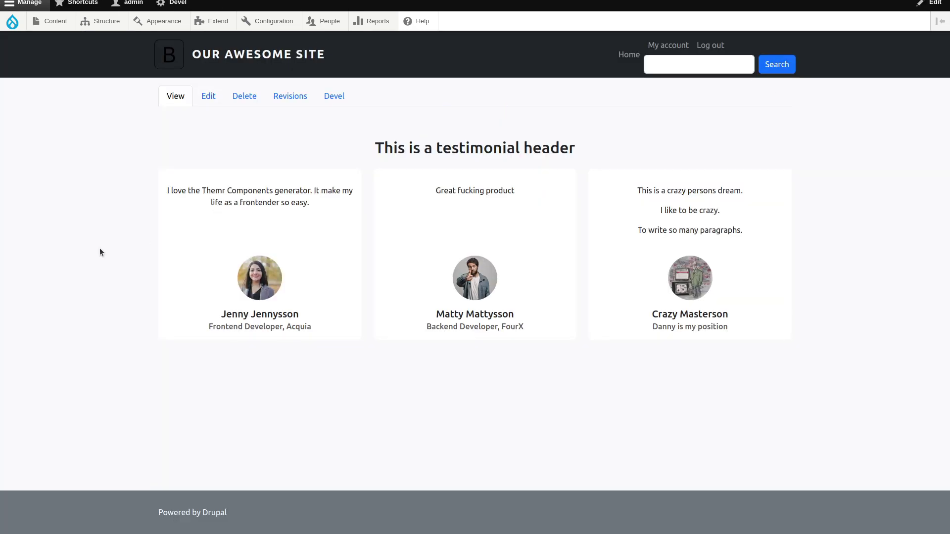
# Step: Add a Hero Component above the testimonials titled 'This is my title' with car.jpg as its image
pyautogui.moveTo(203, 272)
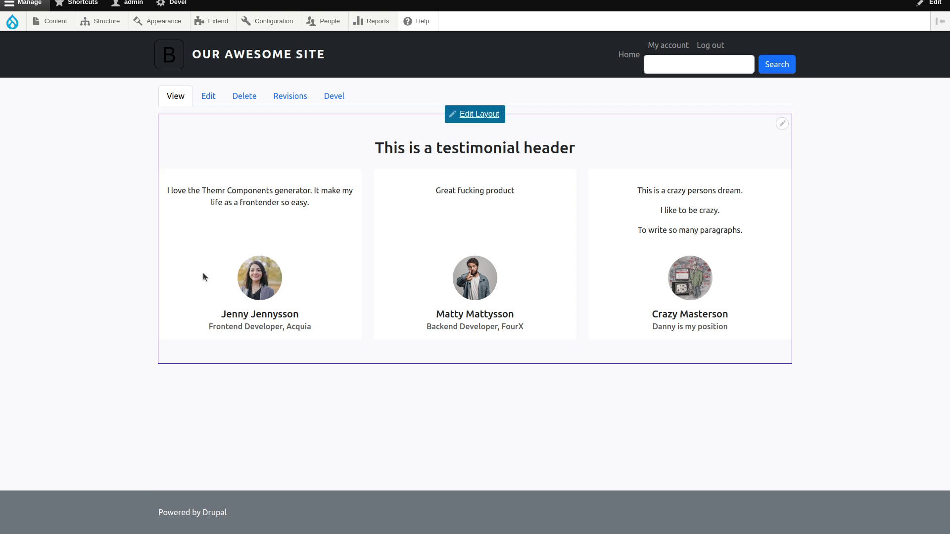
pyautogui.click(479, 115)
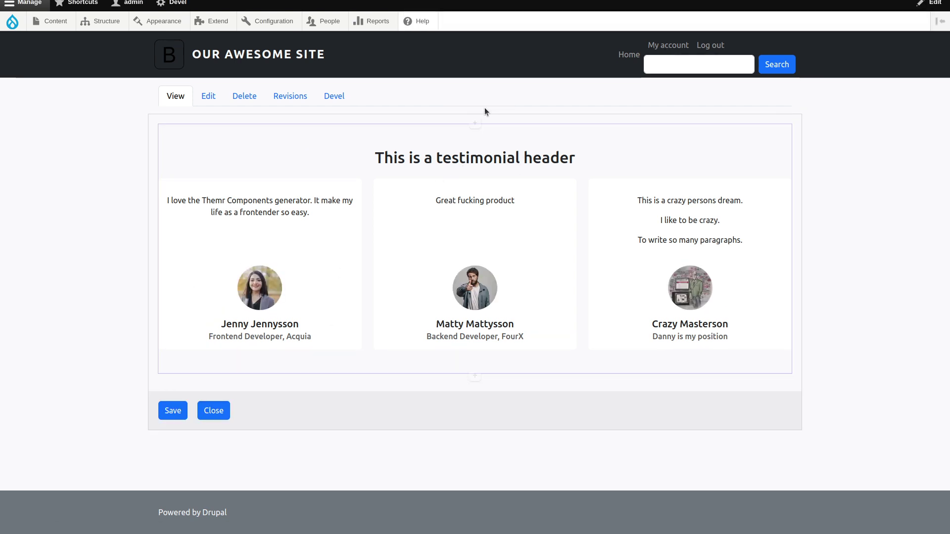
pyautogui.click(474, 123)
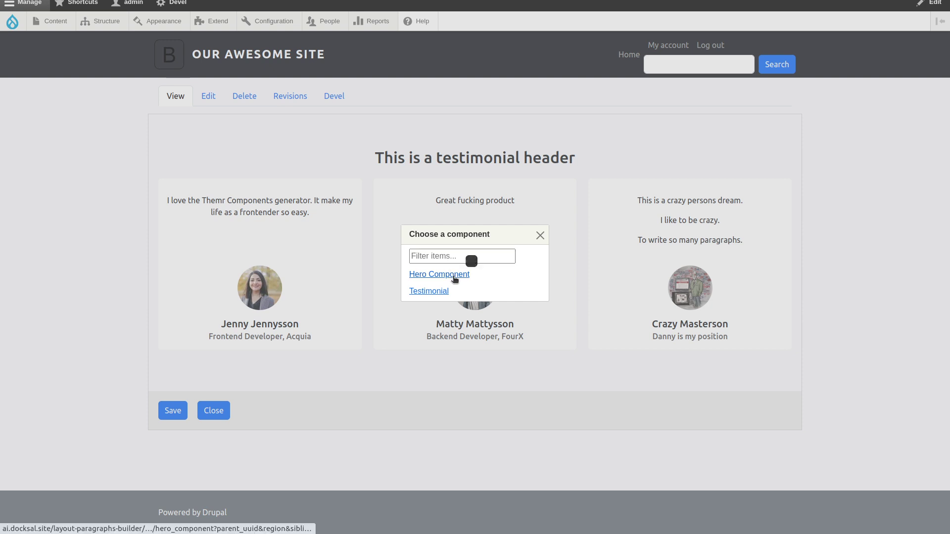
pyautogui.click(454, 278)
pyautogui.click(186, 82)
pyautogui.write('This is my title')
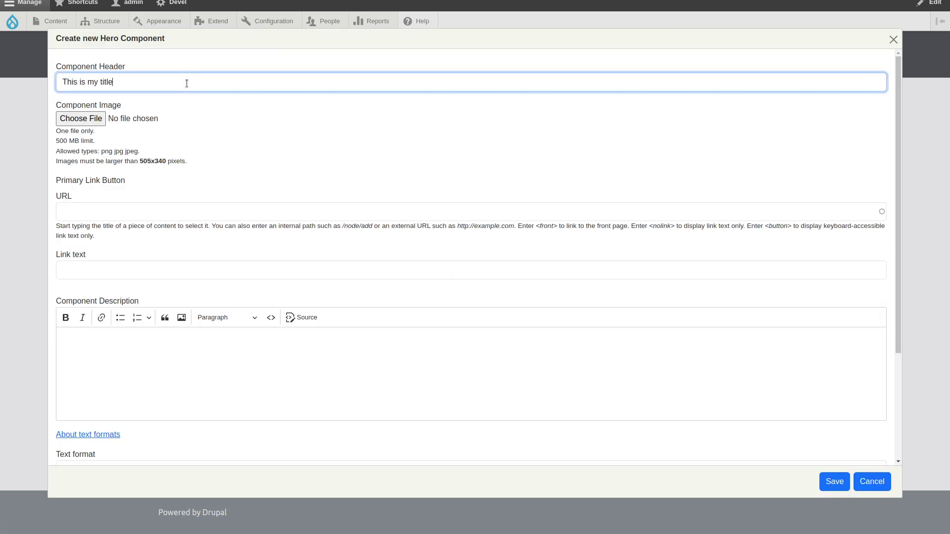
pyautogui.click(81, 118)
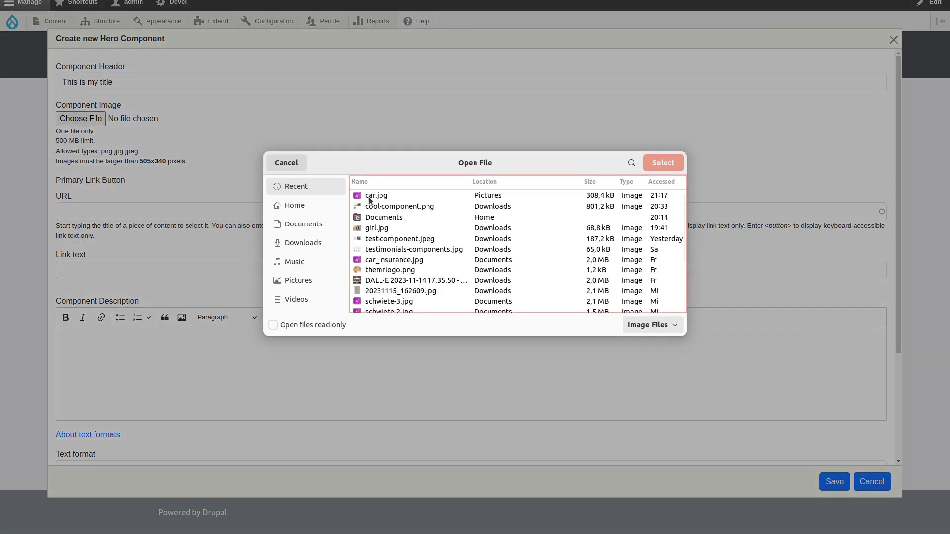
pyautogui.doubleClick(369, 197)
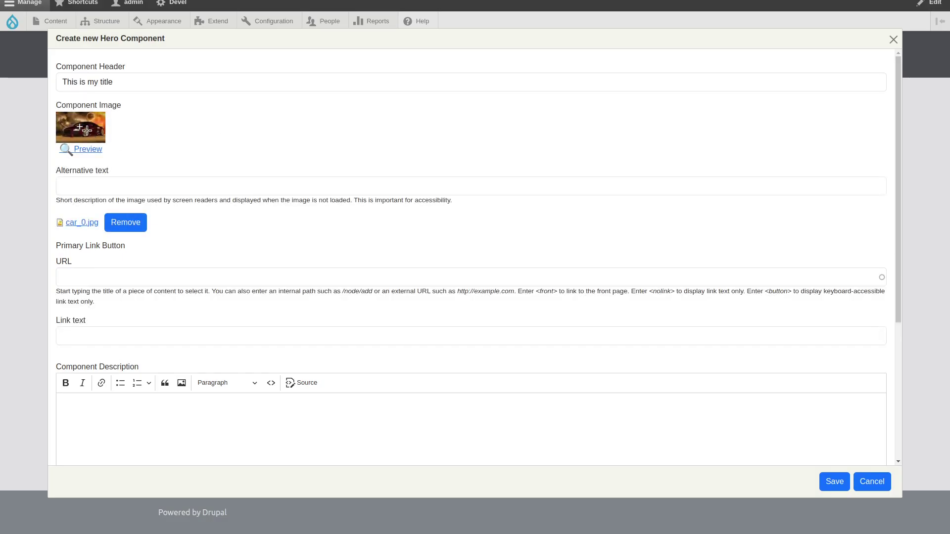
pyautogui.click(112, 280)
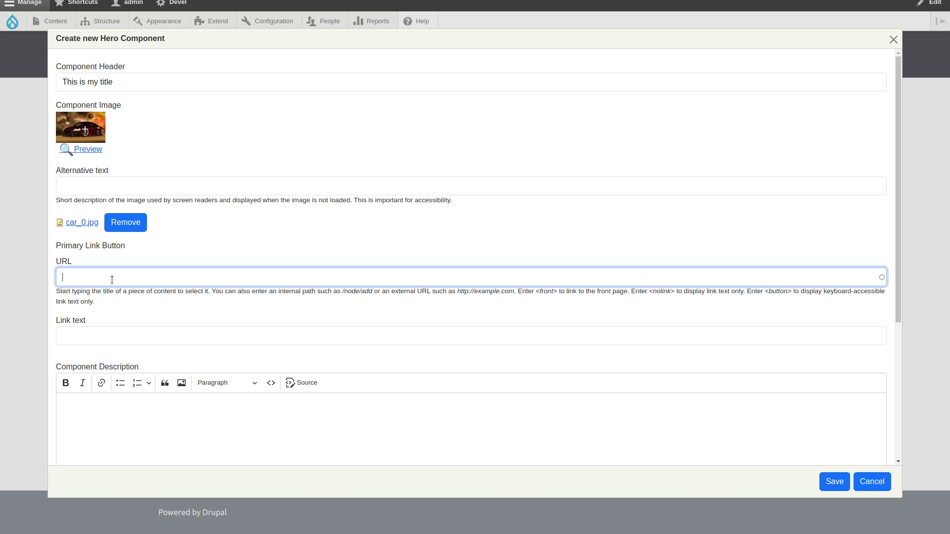
pyautogui.write('https://')
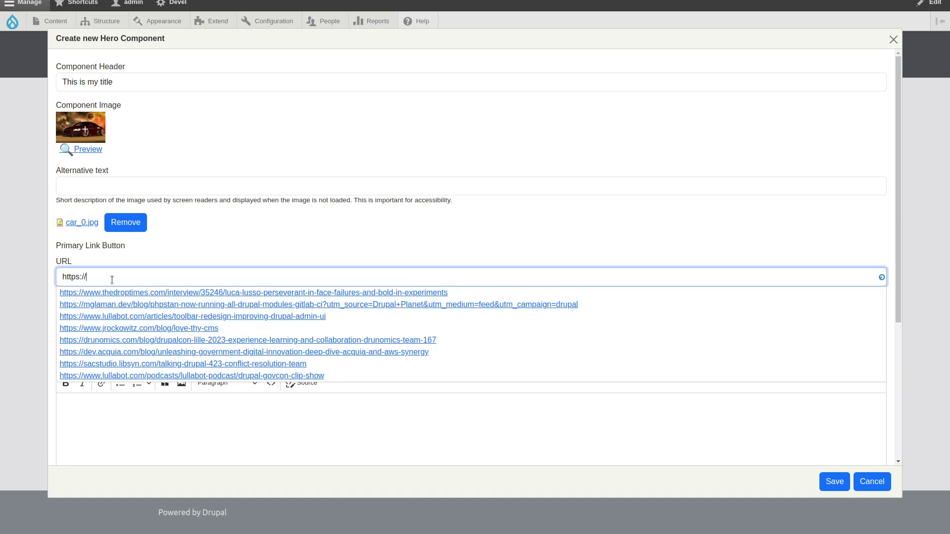
pyautogui.write('www.google.com')
pyautogui.click(130, 335)
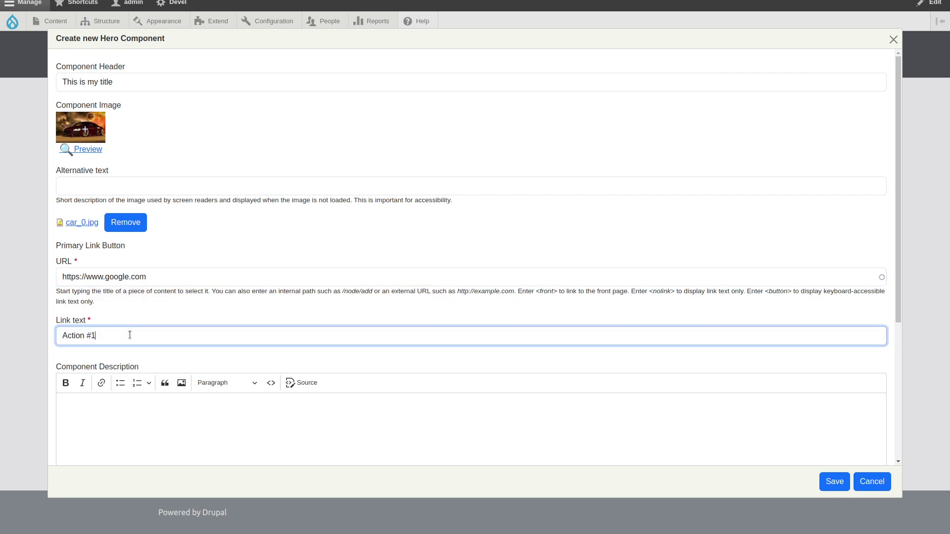
pyautogui.scroll(-5, 130, 335)
# Step: Write 'Write an Italian and Bold description' with Bold bold and Italian italic, plus a second line 'On multiple rows'
pyautogui.click(141, 269)
pyautogui.write('Write an Ital')
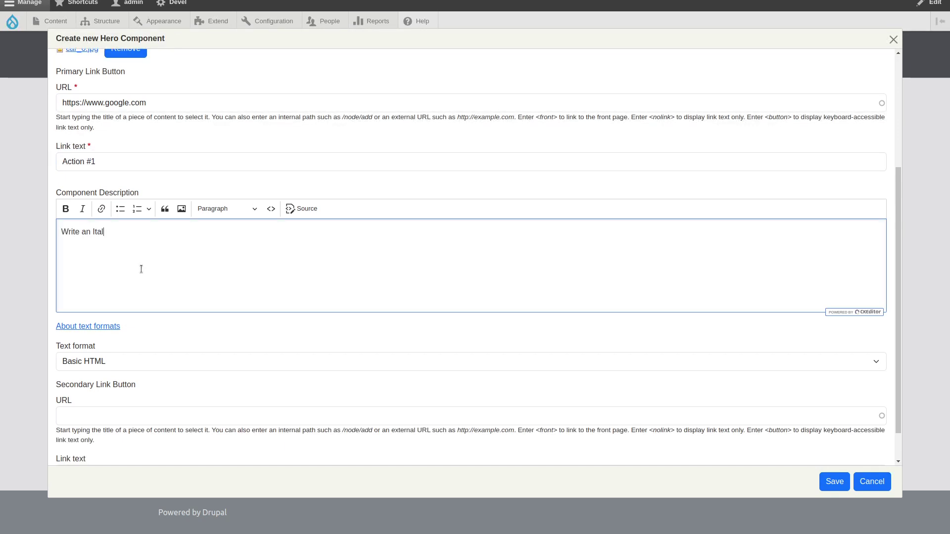
pyautogui.write('ian and Bold description')
pyautogui.doubleClick(142, 231)
pyautogui.click(66, 209)
pyautogui.doubleClick(103, 232)
pyautogui.click(83, 209)
pyautogui.click(204, 237)
pyautogui.press('Return')
pyautogui.write('On multiple rows')
pyautogui.scroll(-2, 190, 333)
pyautogui.click(135, 376)
pyautogui.write('https://www.google.com')
pyautogui.press('Tab')
pyautogui.write('Secondary')
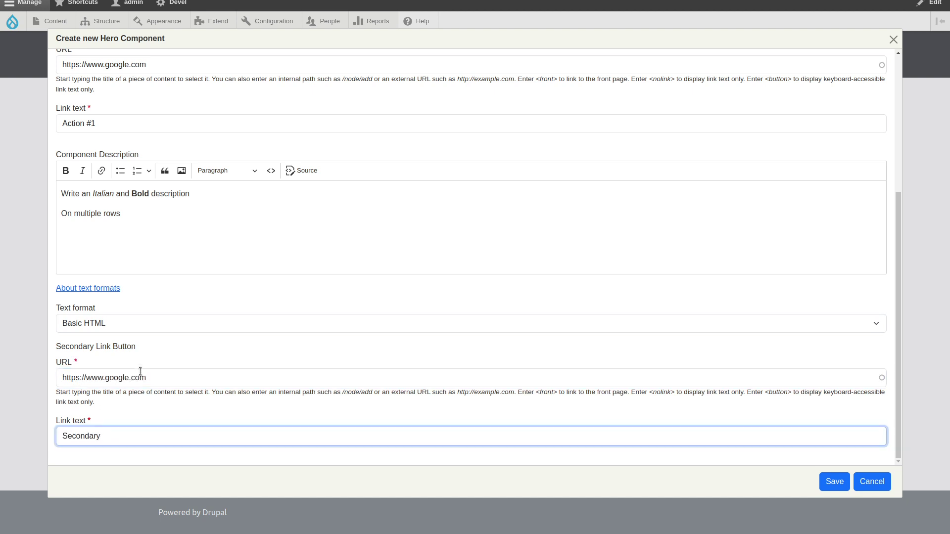
pyautogui.click(834, 482)
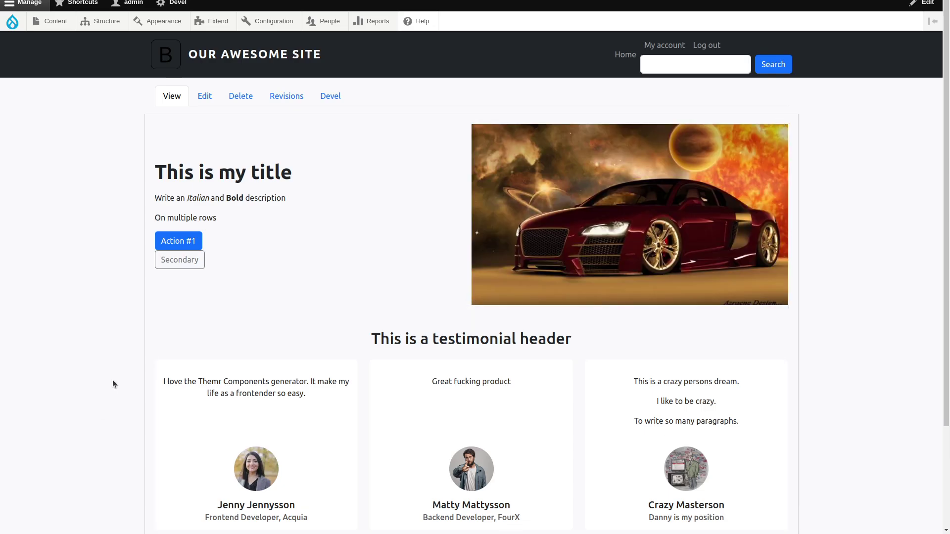
# Step: Save the 'Testing to write' page layout and go to Structure > Block layout
pyautogui.scroll(-3, 111, 379)
pyautogui.click(170, 465)
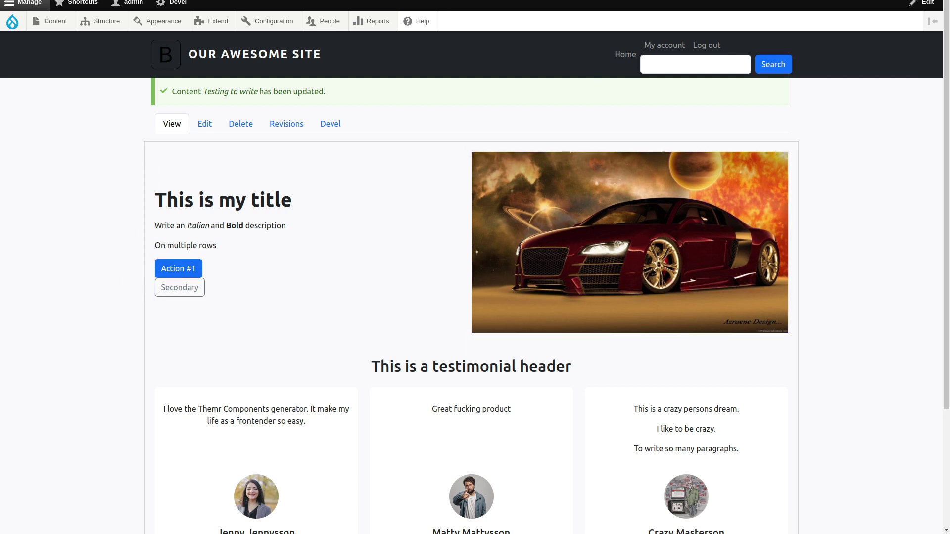
pyautogui.click(743, 6)
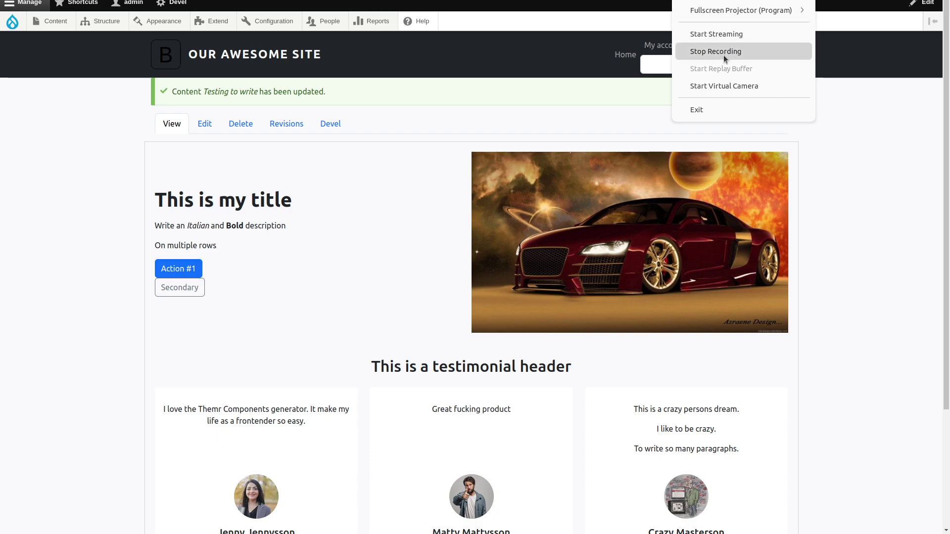
pyautogui.click(723, 55)
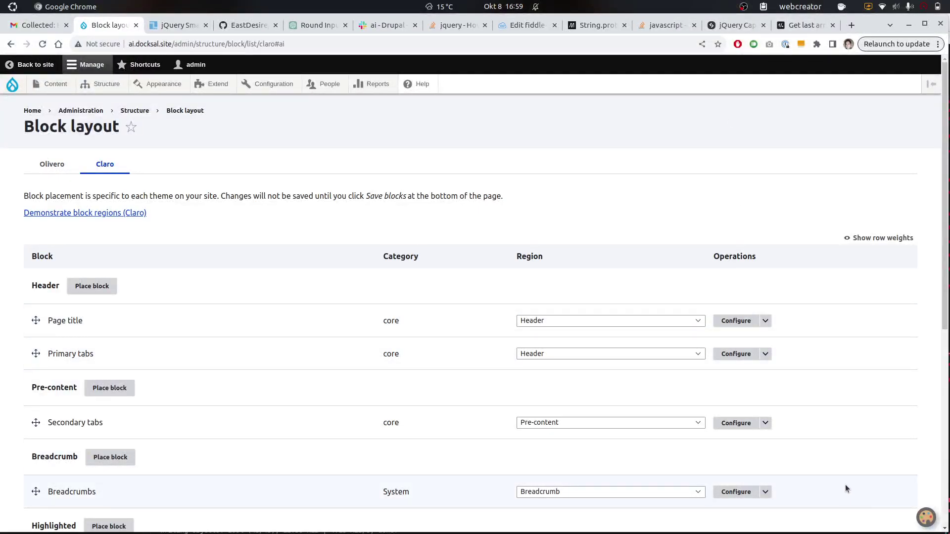
# Step: In the style editor, target the Header's Place block button and increase its font size
pyautogui.click(926, 517)
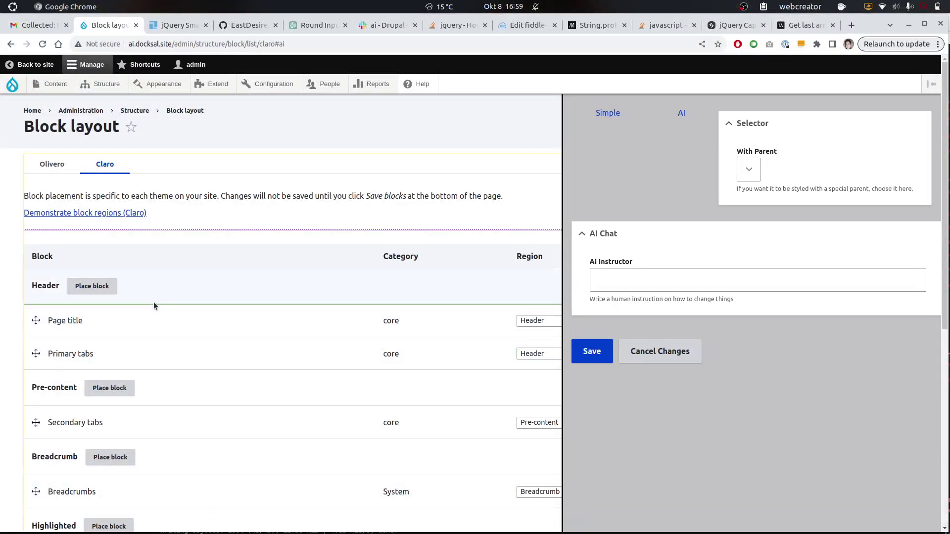
pyautogui.click(90, 285)
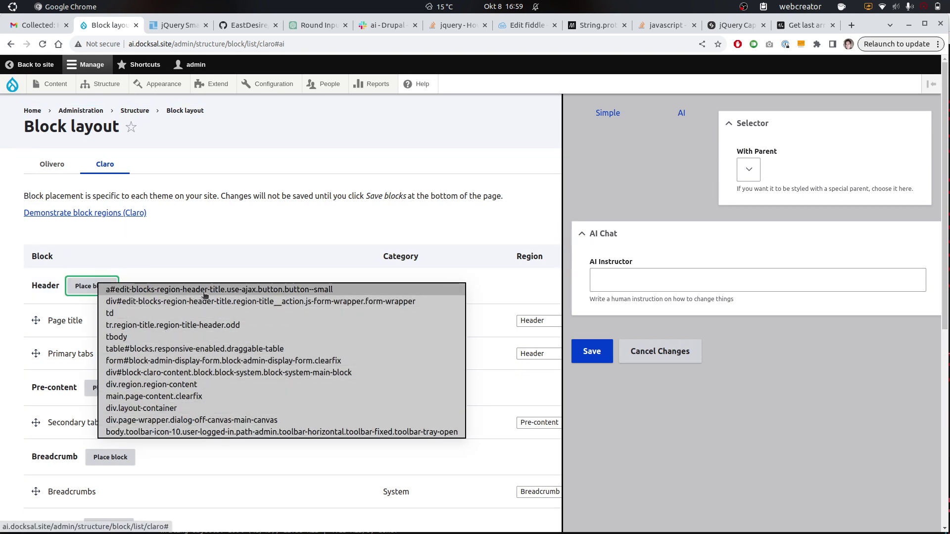
pyautogui.click(204, 294)
pyautogui.click(658, 112)
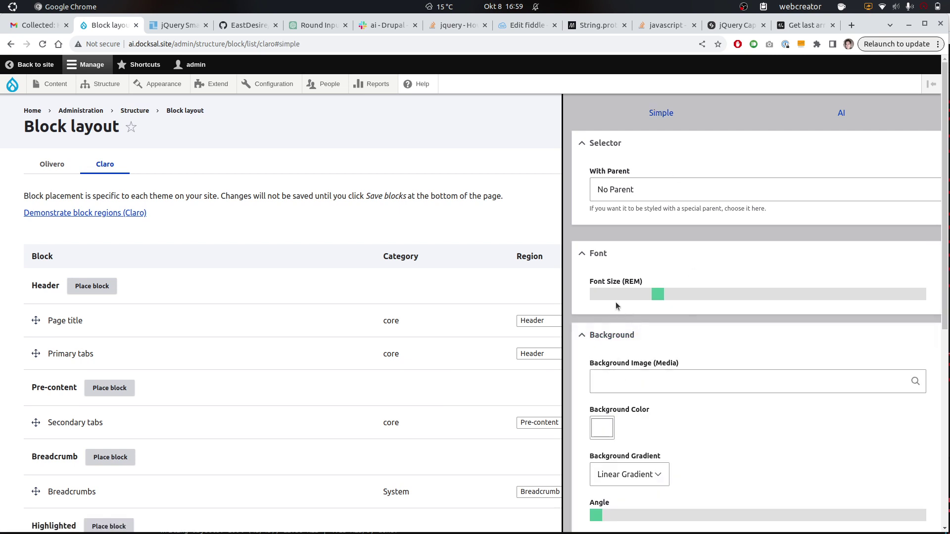
pyautogui.moveTo(616, 295); pyautogui.dragTo(651, 295)
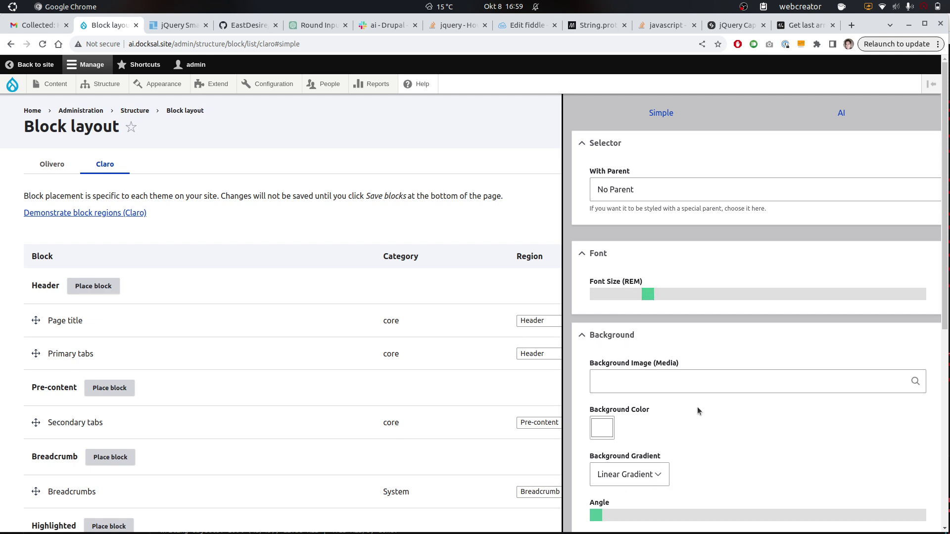
pyautogui.scroll(-3, 696, 407)
pyautogui.scroll(3, 696, 407)
pyautogui.click(847, 123)
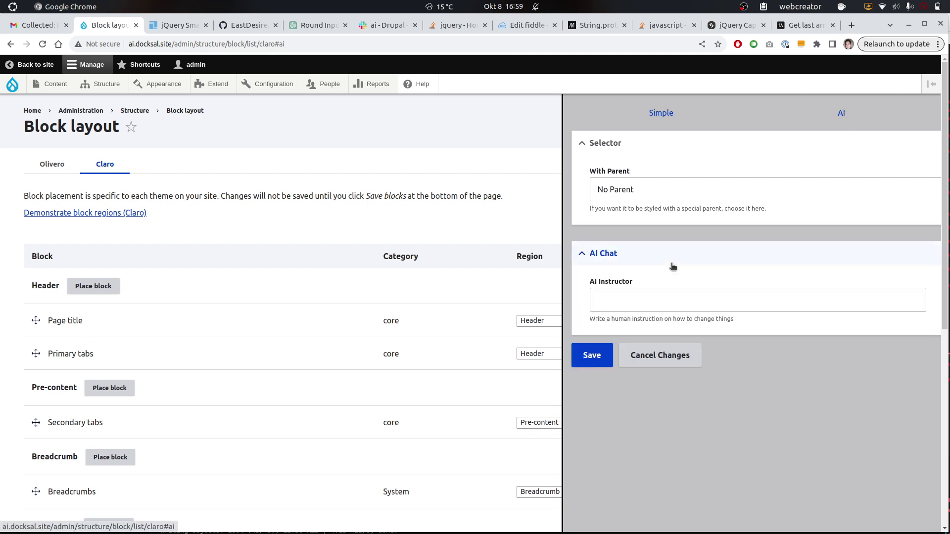
# Step: Ask the AI Instructor for a green background with white text, then very rounded corners
pyautogui.click(635, 298)
pyautogui.write('green')
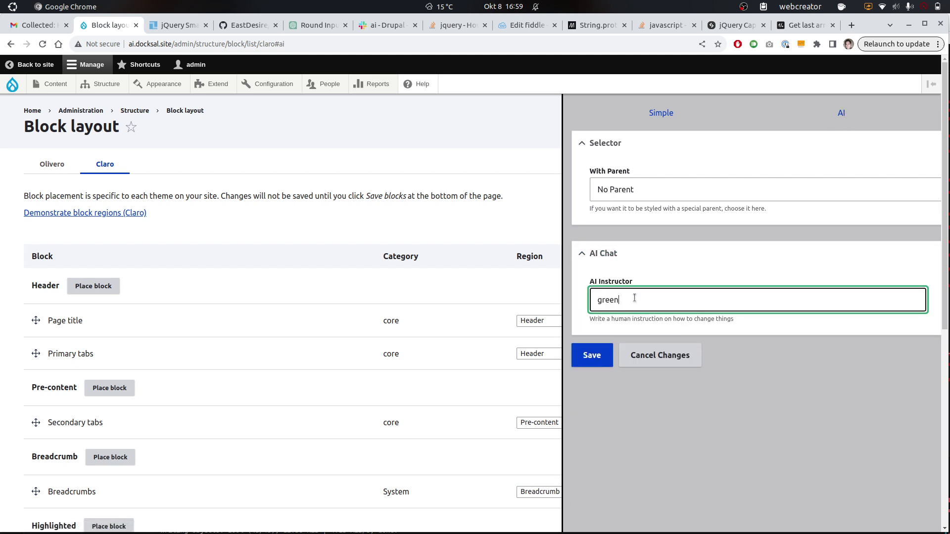
pyautogui.write(' background and white text')
pyautogui.press('Return')
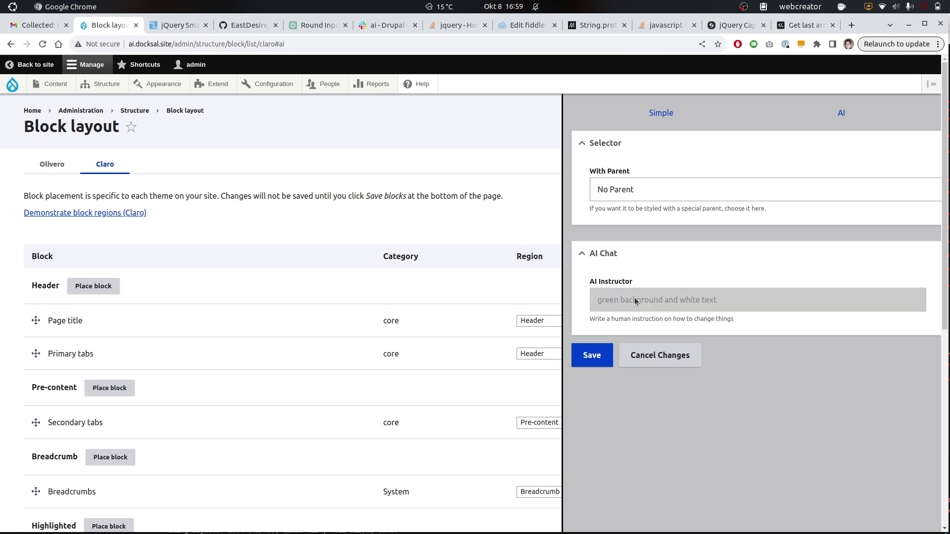
pyautogui.tripleClick(635, 301)
pyautogui.write('very rounded corners')
pyautogui.press('Return')
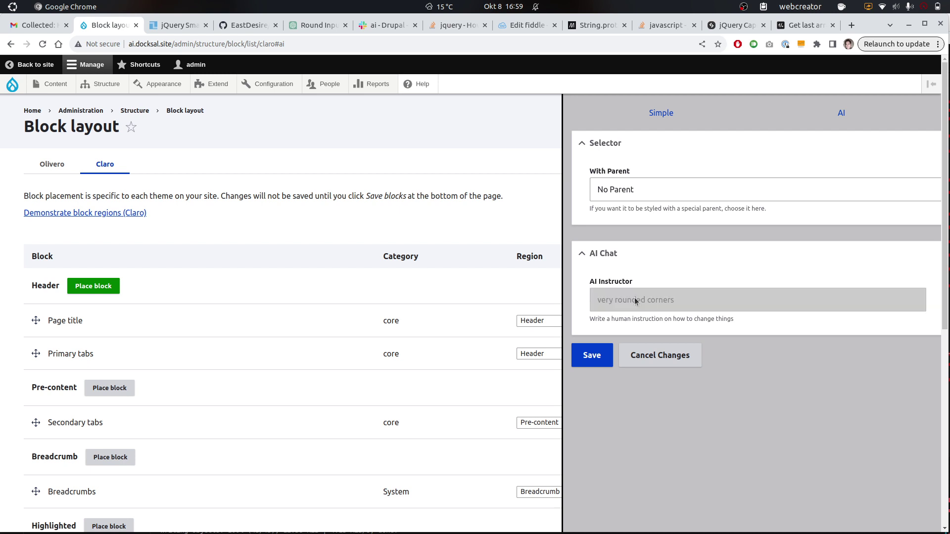
# Step: Ask the AI Instructor for some grey shadow, then a heavier shadow
pyautogui.tripleClick(635, 300)
pyautogui.write('some grey b')
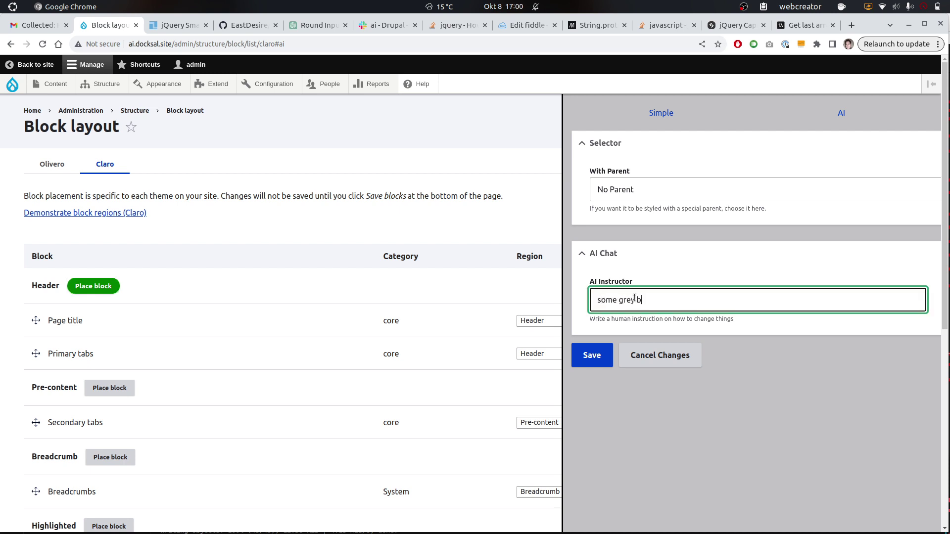
pyautogui.write('ackgr')
pyautogui.press('BackSpace')
pyautogui.press('BackSpace')
pyautogui.press('BackSpace')
pyautogui.press('BackSpace')
pyautogui.press('BackSpace')
pyautogui.press('BackSpace')
pyautogui.write('shadow')
pyautogui.press('Return')
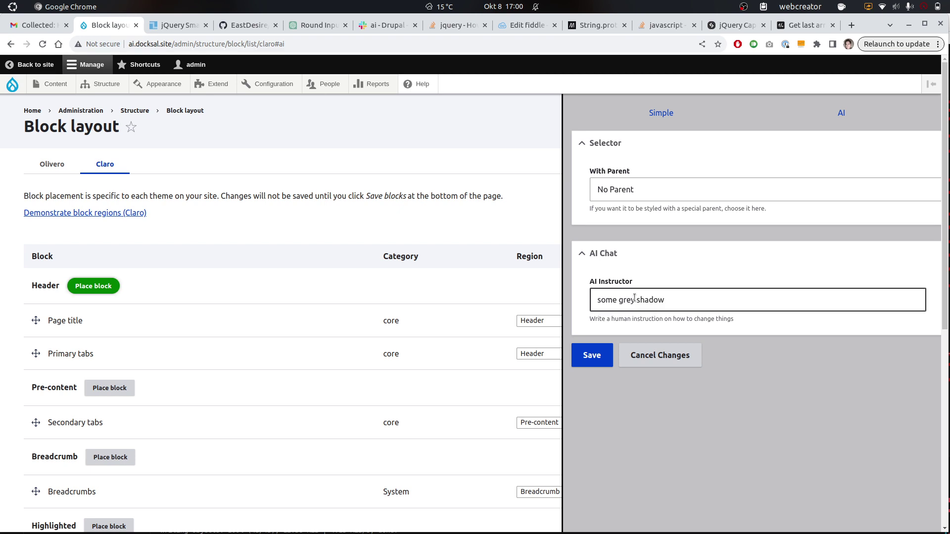
pyautogui.click(635, 298)
pyautogui.hotkey('ctrl', 'a')
pyautogui.write('heavier shado')
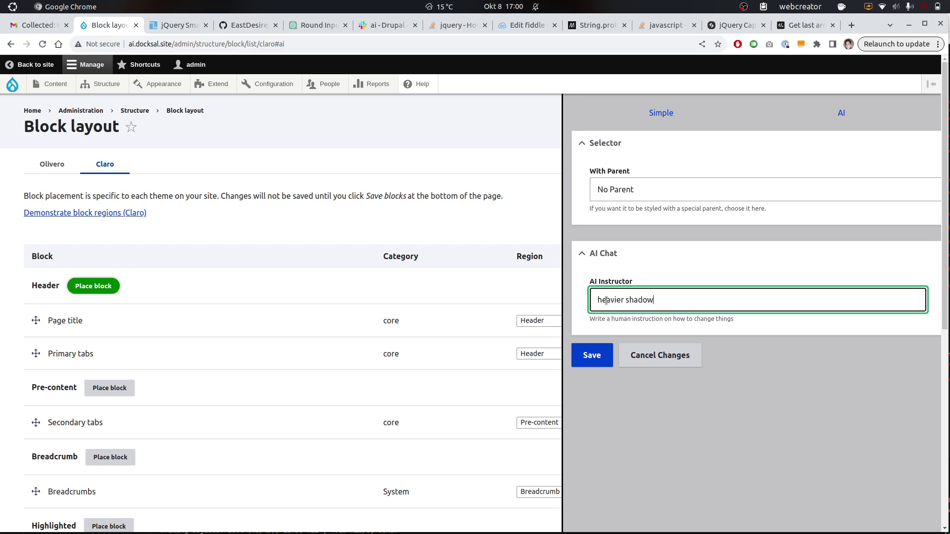
pyautogui.press('Return')
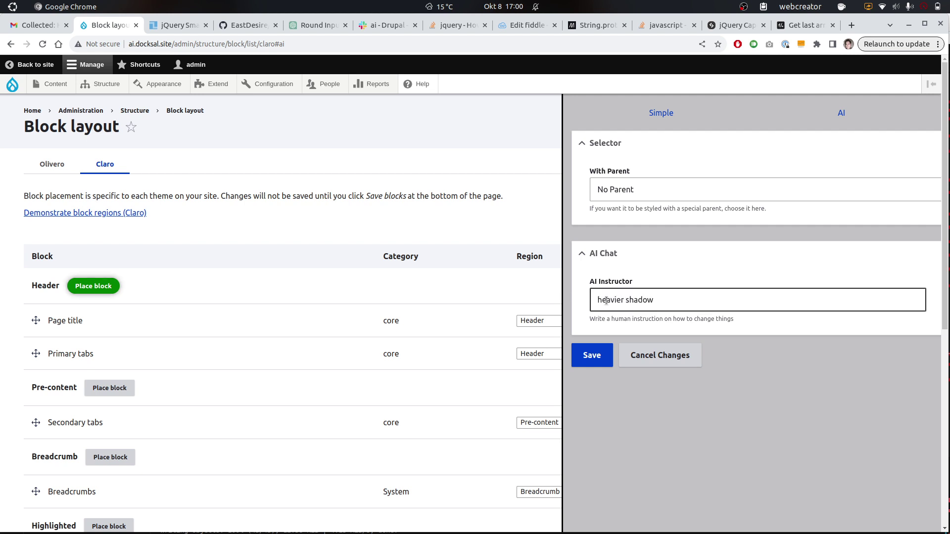